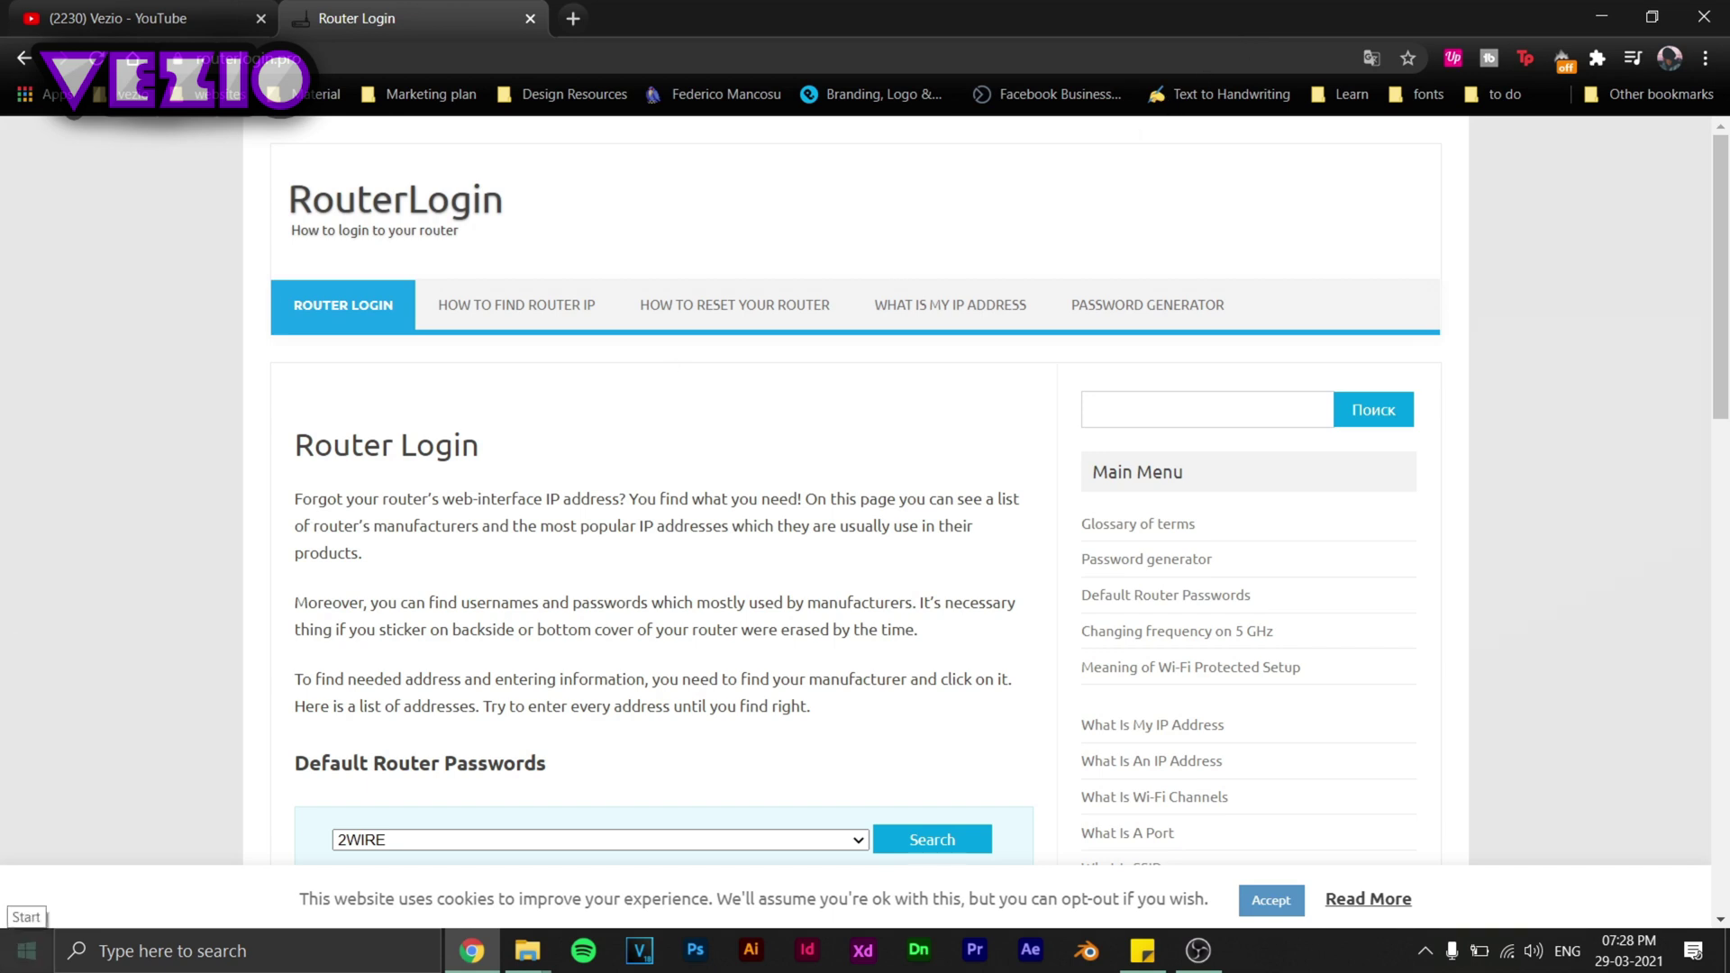
Search the Windows Start menu for cmd to bring up Command Prompt.
{"action": "left_click", "coordinate": [27, 951]}
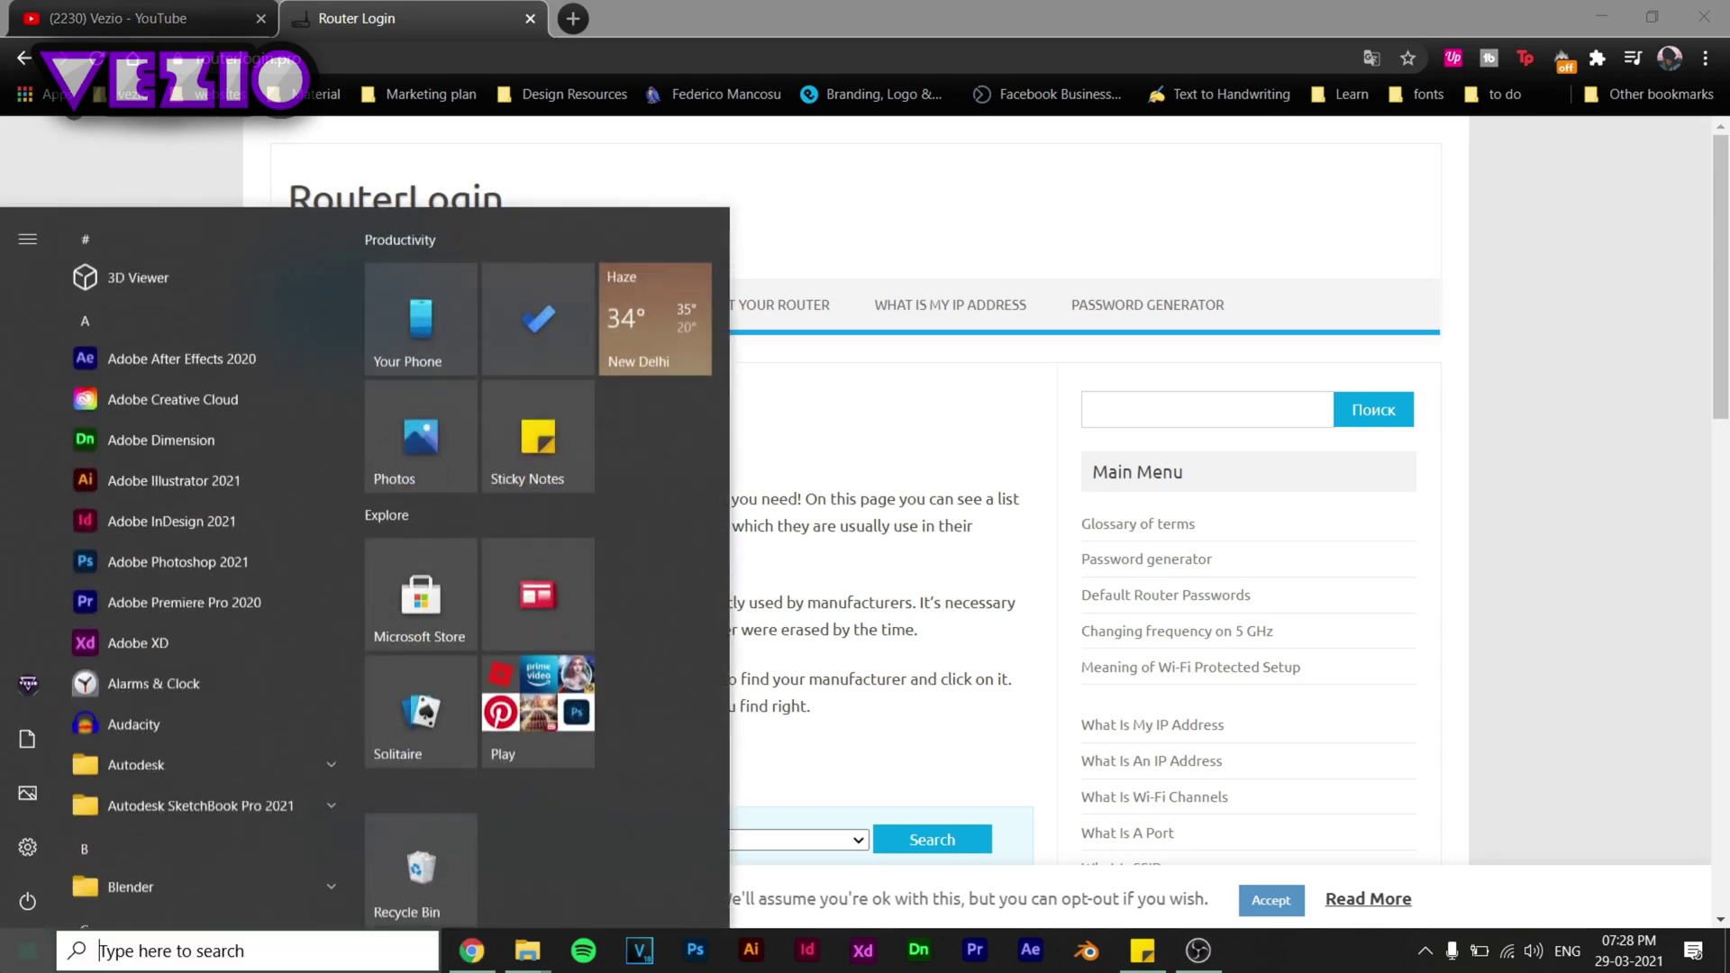
{"action": "type", "text": "cmd"}
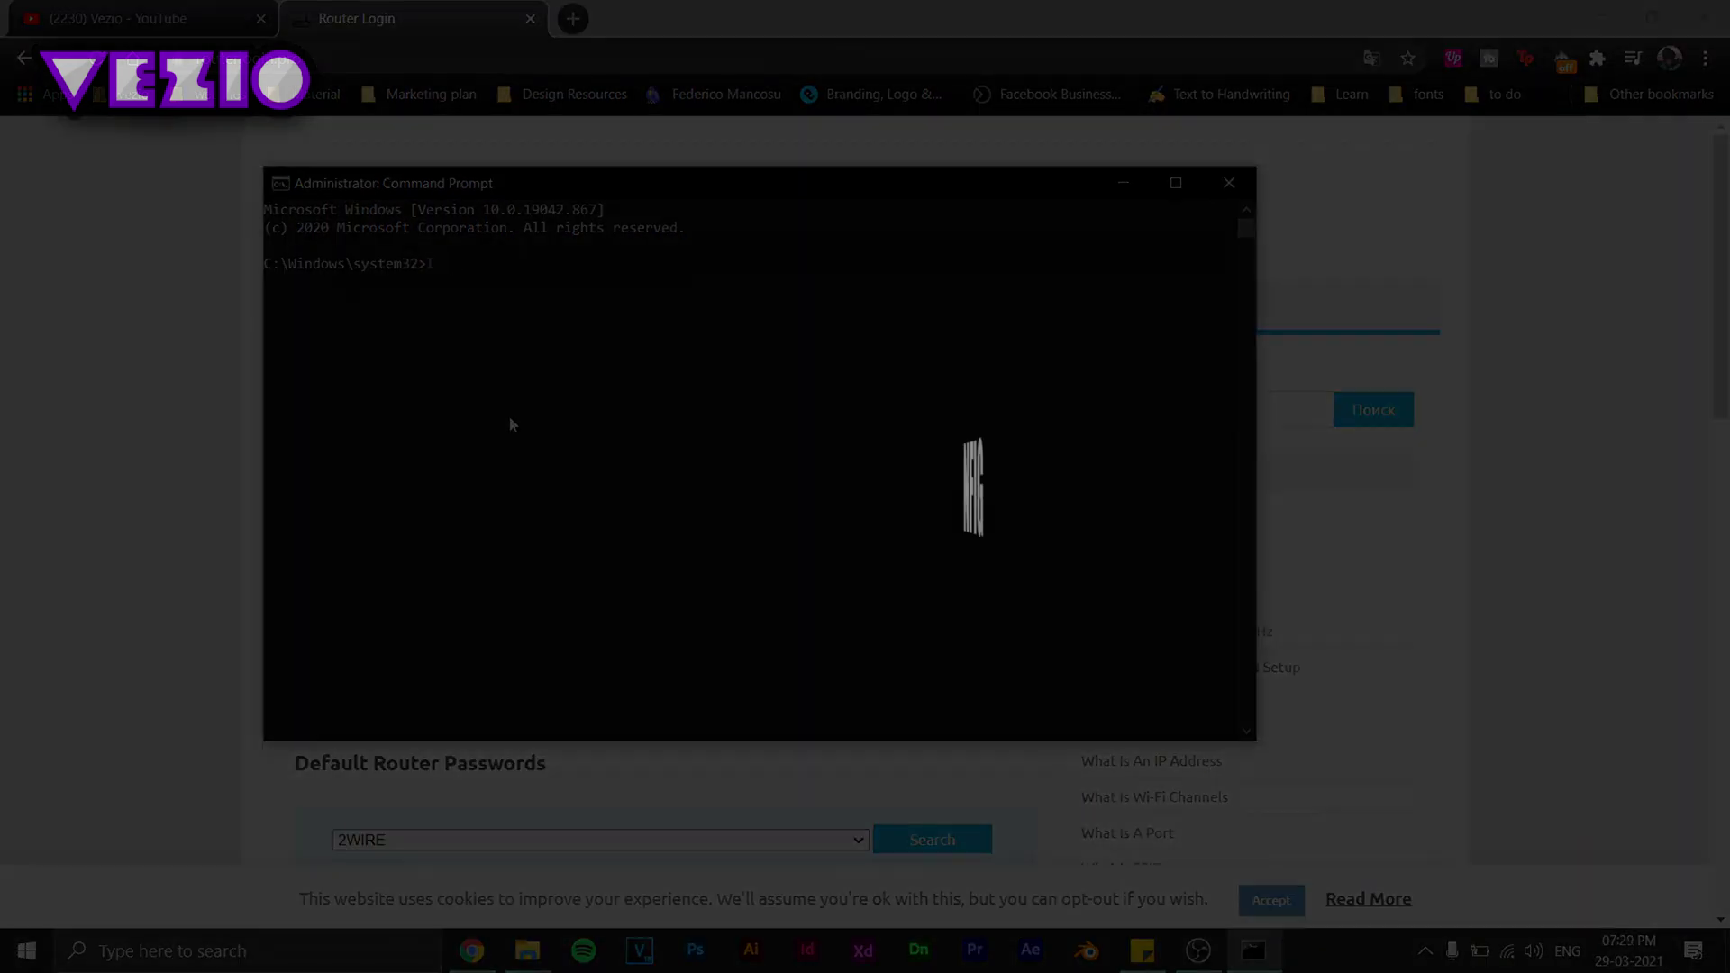
Run IPCONFIG to list the network adapter details.
{"action": "type", "text": "IPCO"}
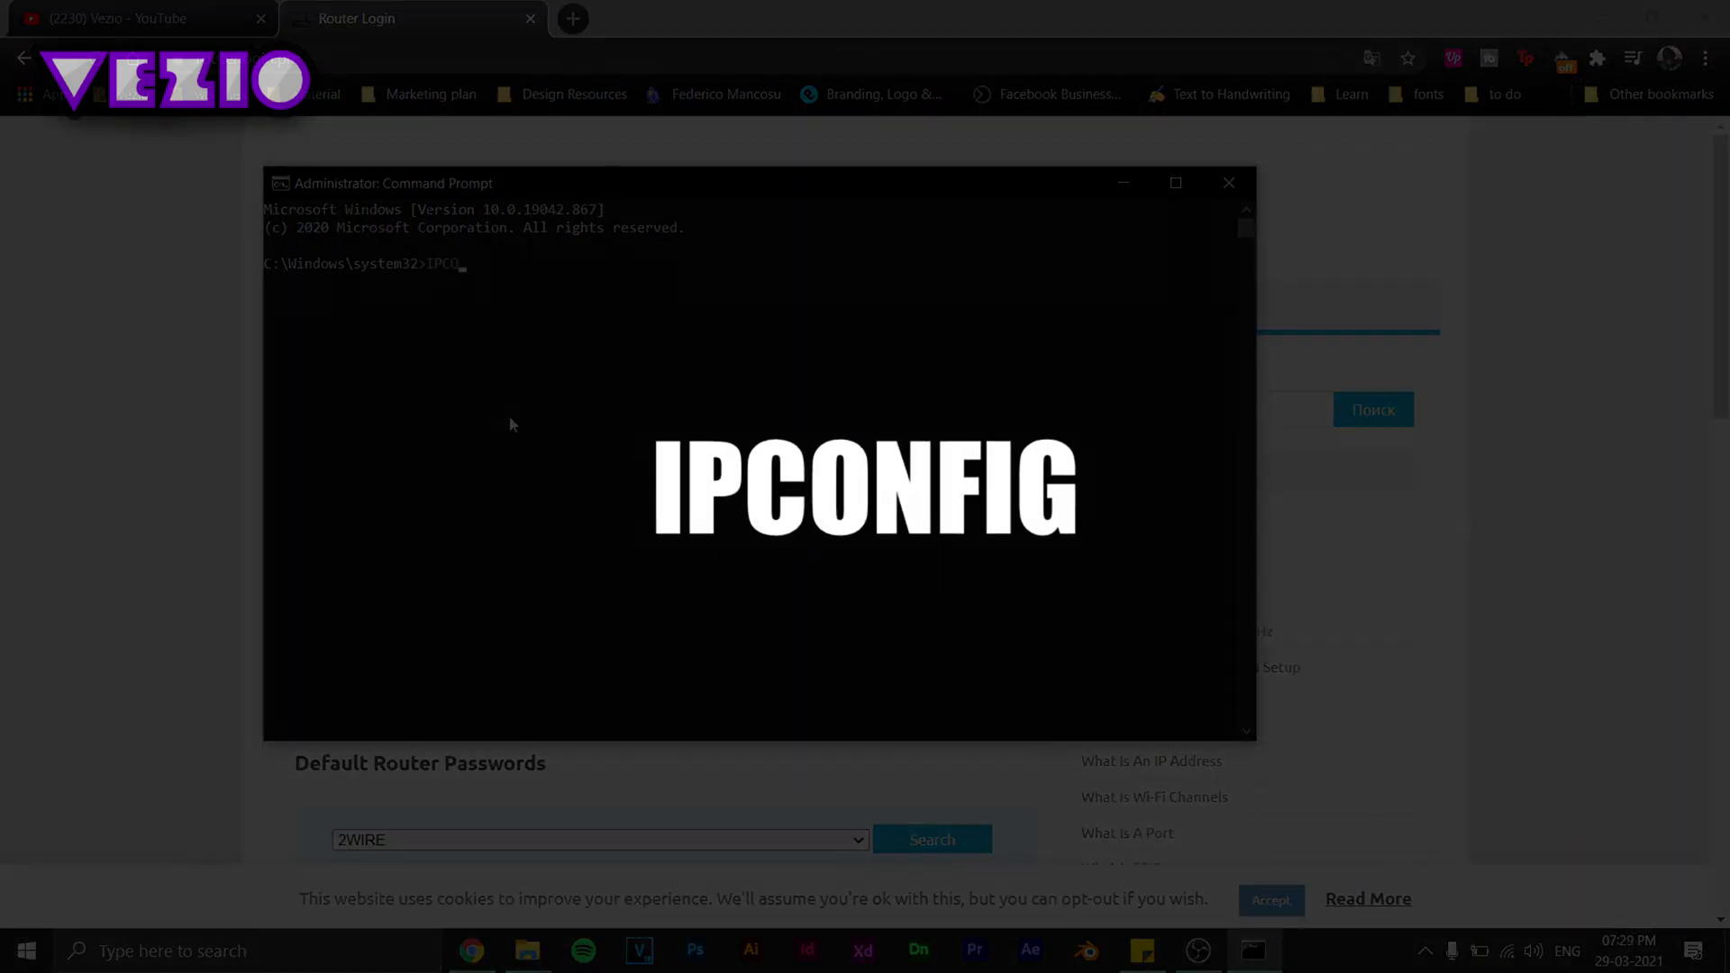
{"action": "type", "text": "NFIG"}
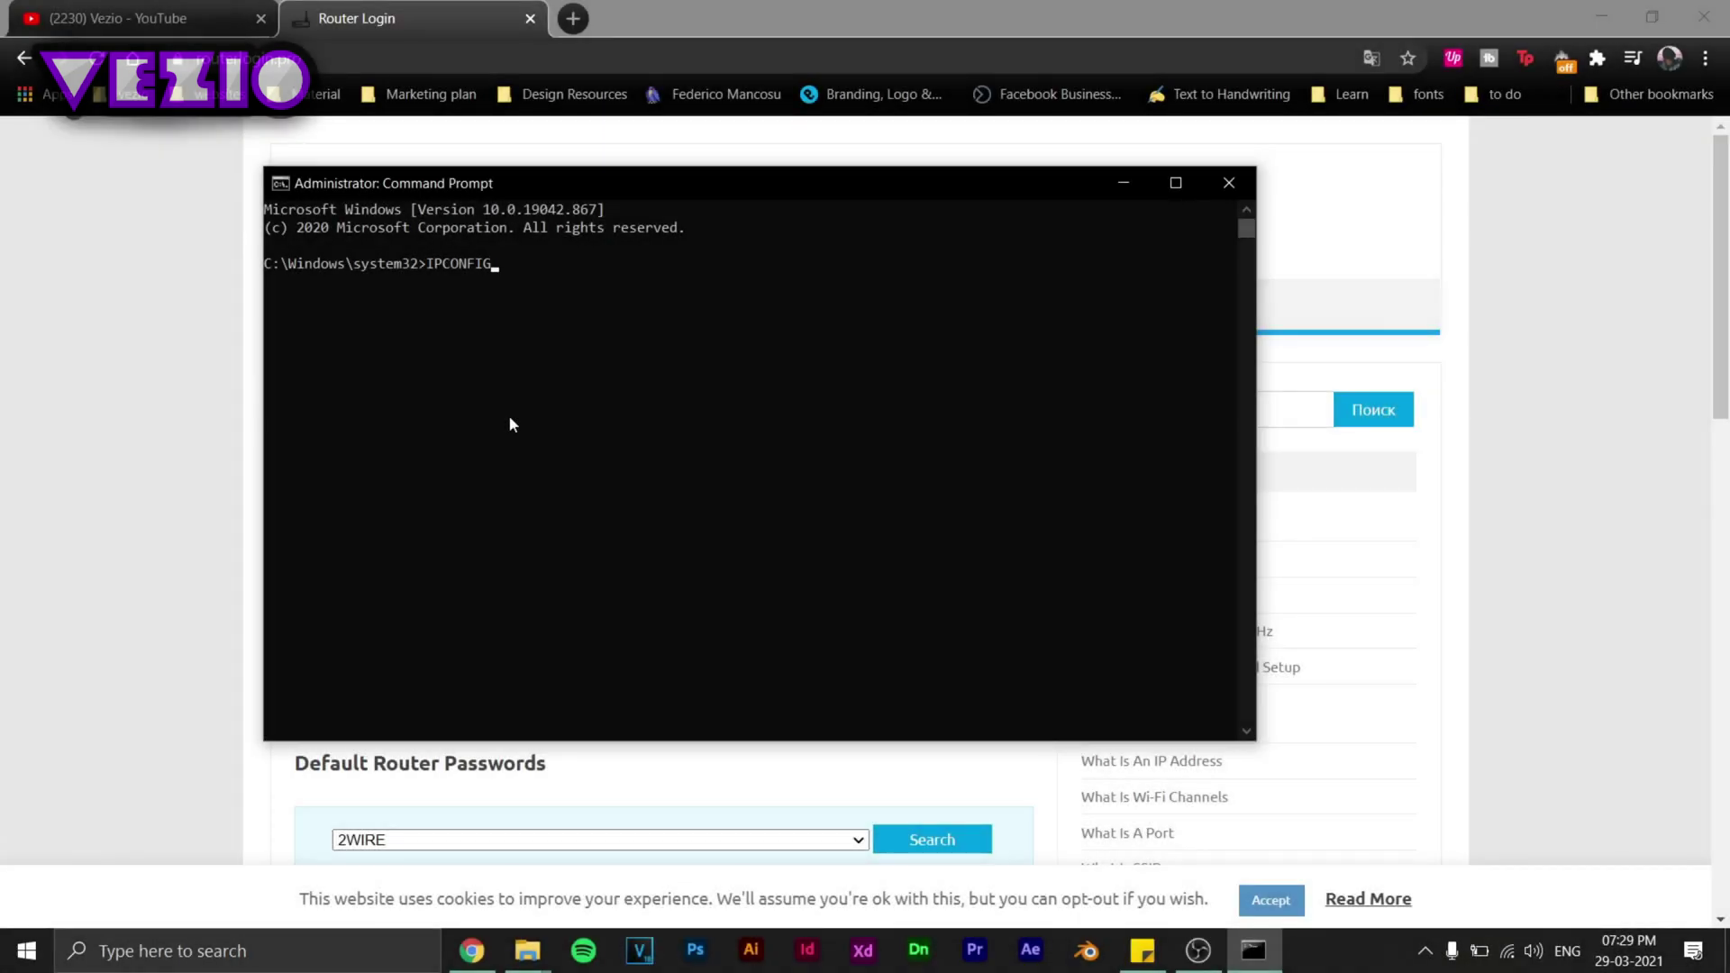
{"action": "key", "text": "Return"}
{"action": "scroll", "coordinate": [354, 598], "scroll_direction": "up", "scroll_amount": 3}
{"action": "scroll", "coordinate": [358, 611], "scroll_direction": "down", "scroll_amount": 3}
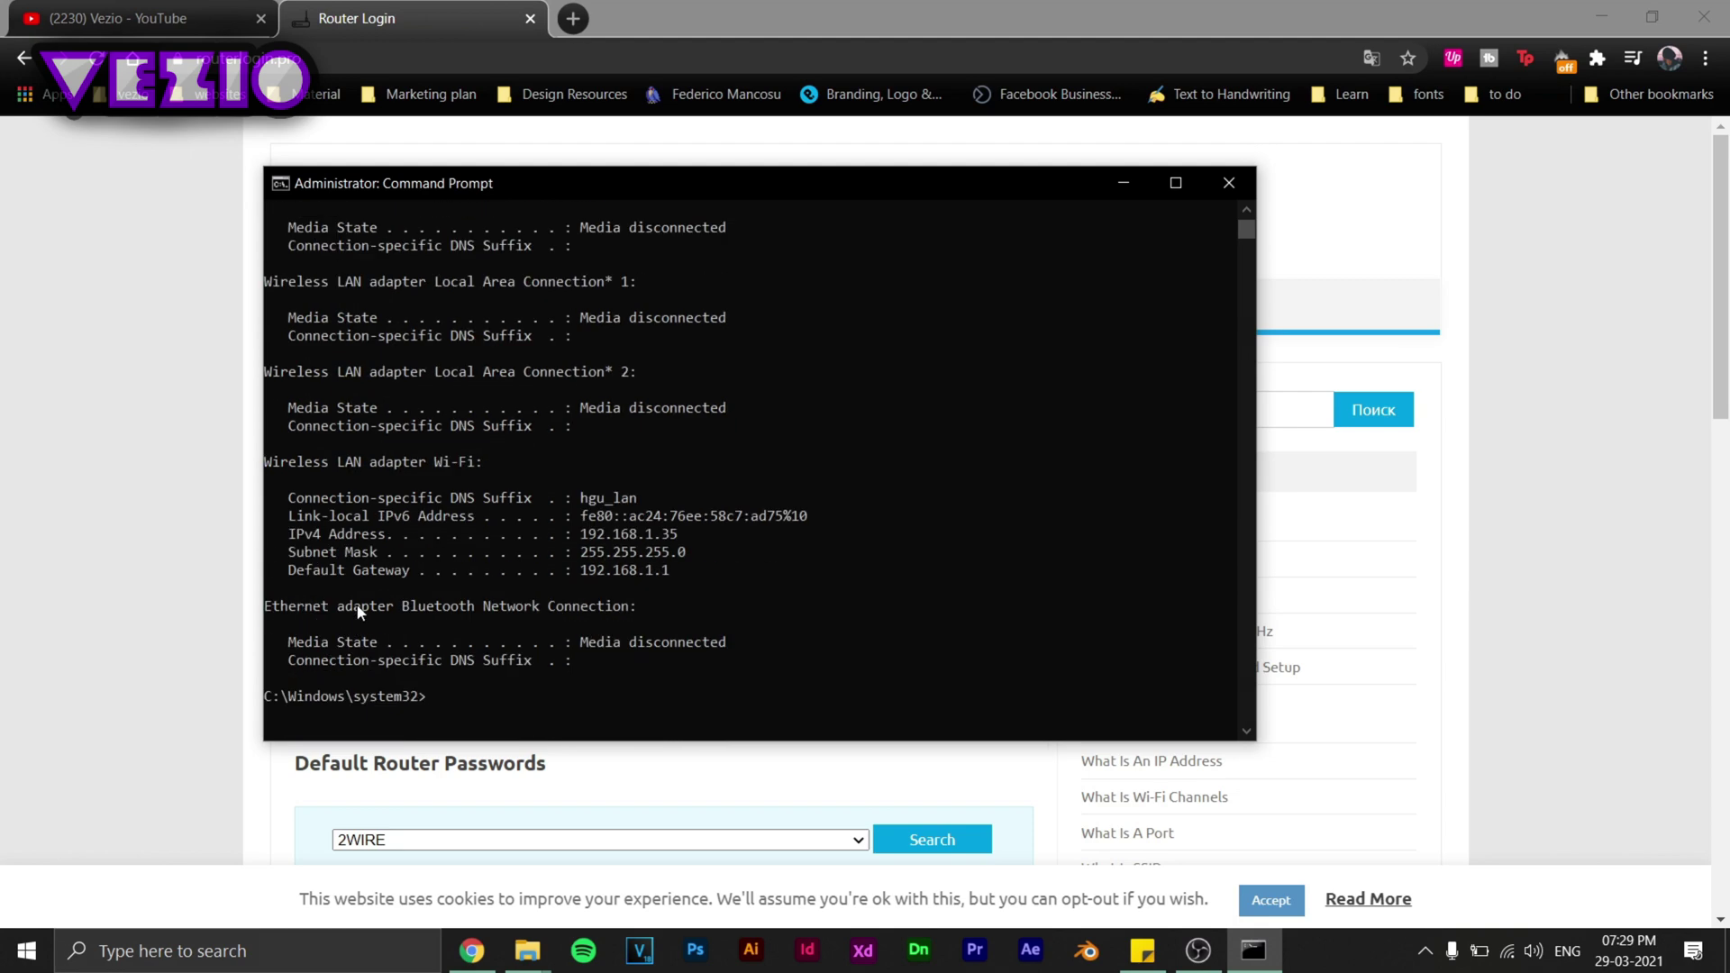
Select and copy the Wi-Fi default gateway address 192.168.1.1.
{"action": "left_click_drag", "start_coordinate": [279, 472], "coordinate": [489, 471]}
{"action": "left_click_drag", "start_coordinate": [289, 584], "coordinate": [810, 545]}
{"action": "left_click_drag", "start_coordinate": [580, 570], "coordinate": [669, 577]}
{"action": "key", "text": "ctrl+c"}
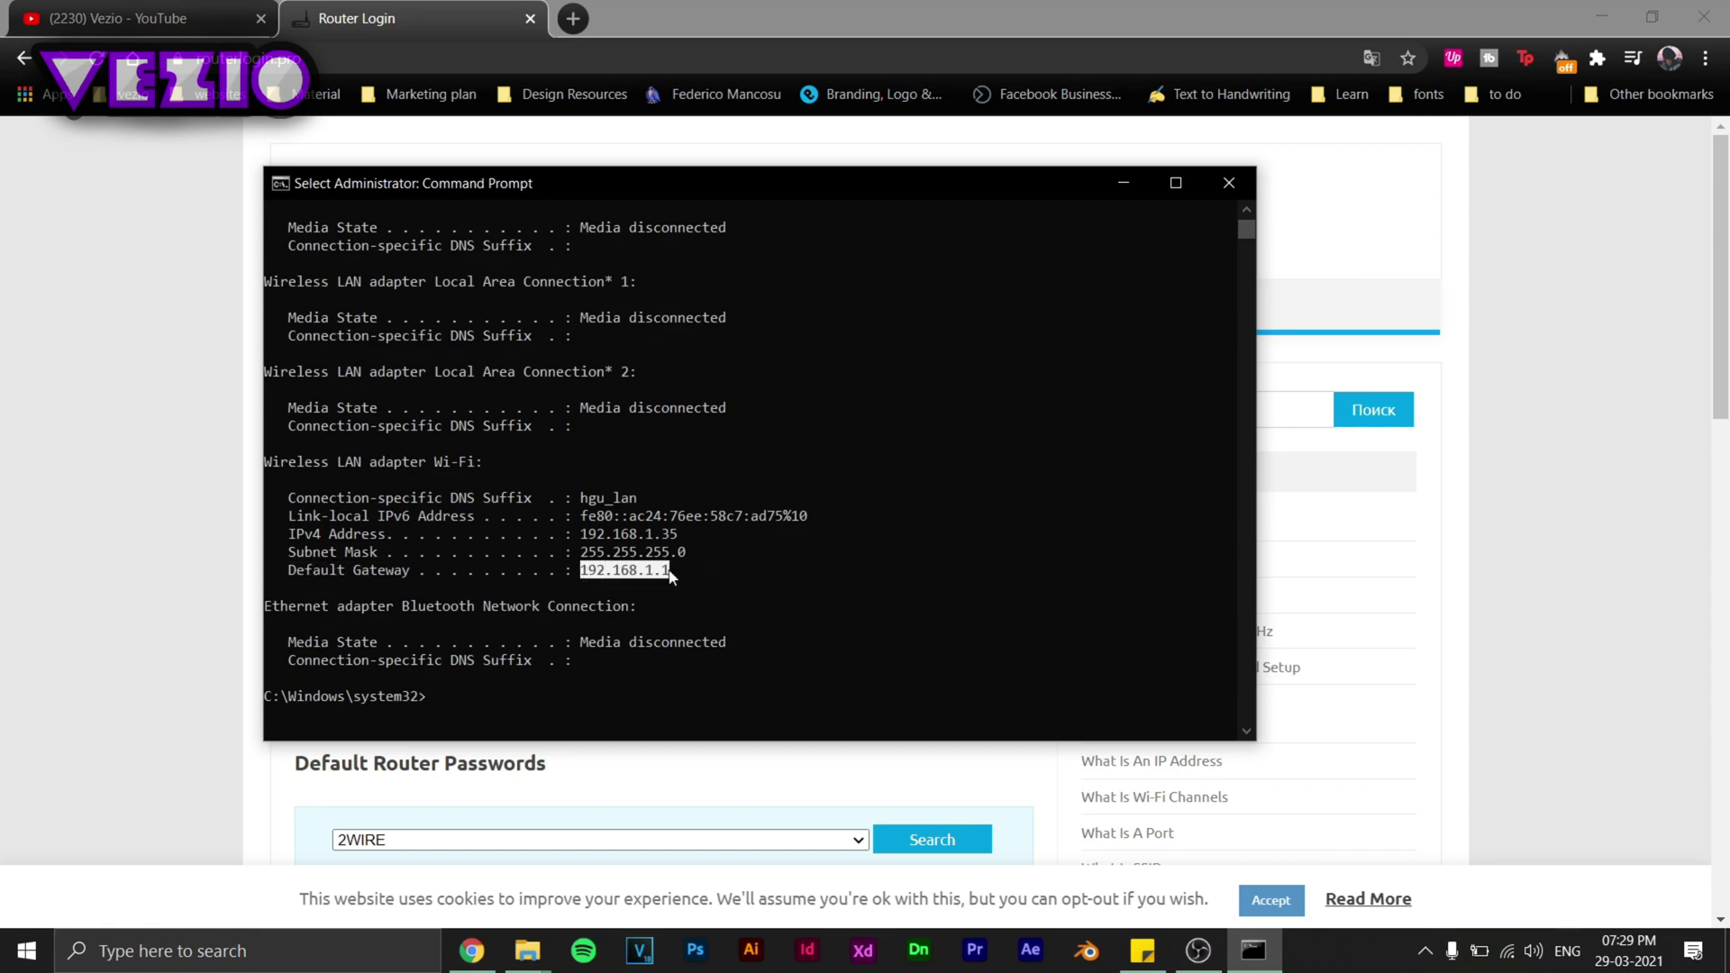
{"action": "right_click", "coordinate": [655, 580]}
Back in Chrome, paste the copied 192.168.1.1 into a new tab and load it.
{"action": "left_click", "coordinate": [1544, 478]}
{"action": "scroll", "coordinate": [1153, 558], "scroll_direction": "down", "scroll_amount": 7}
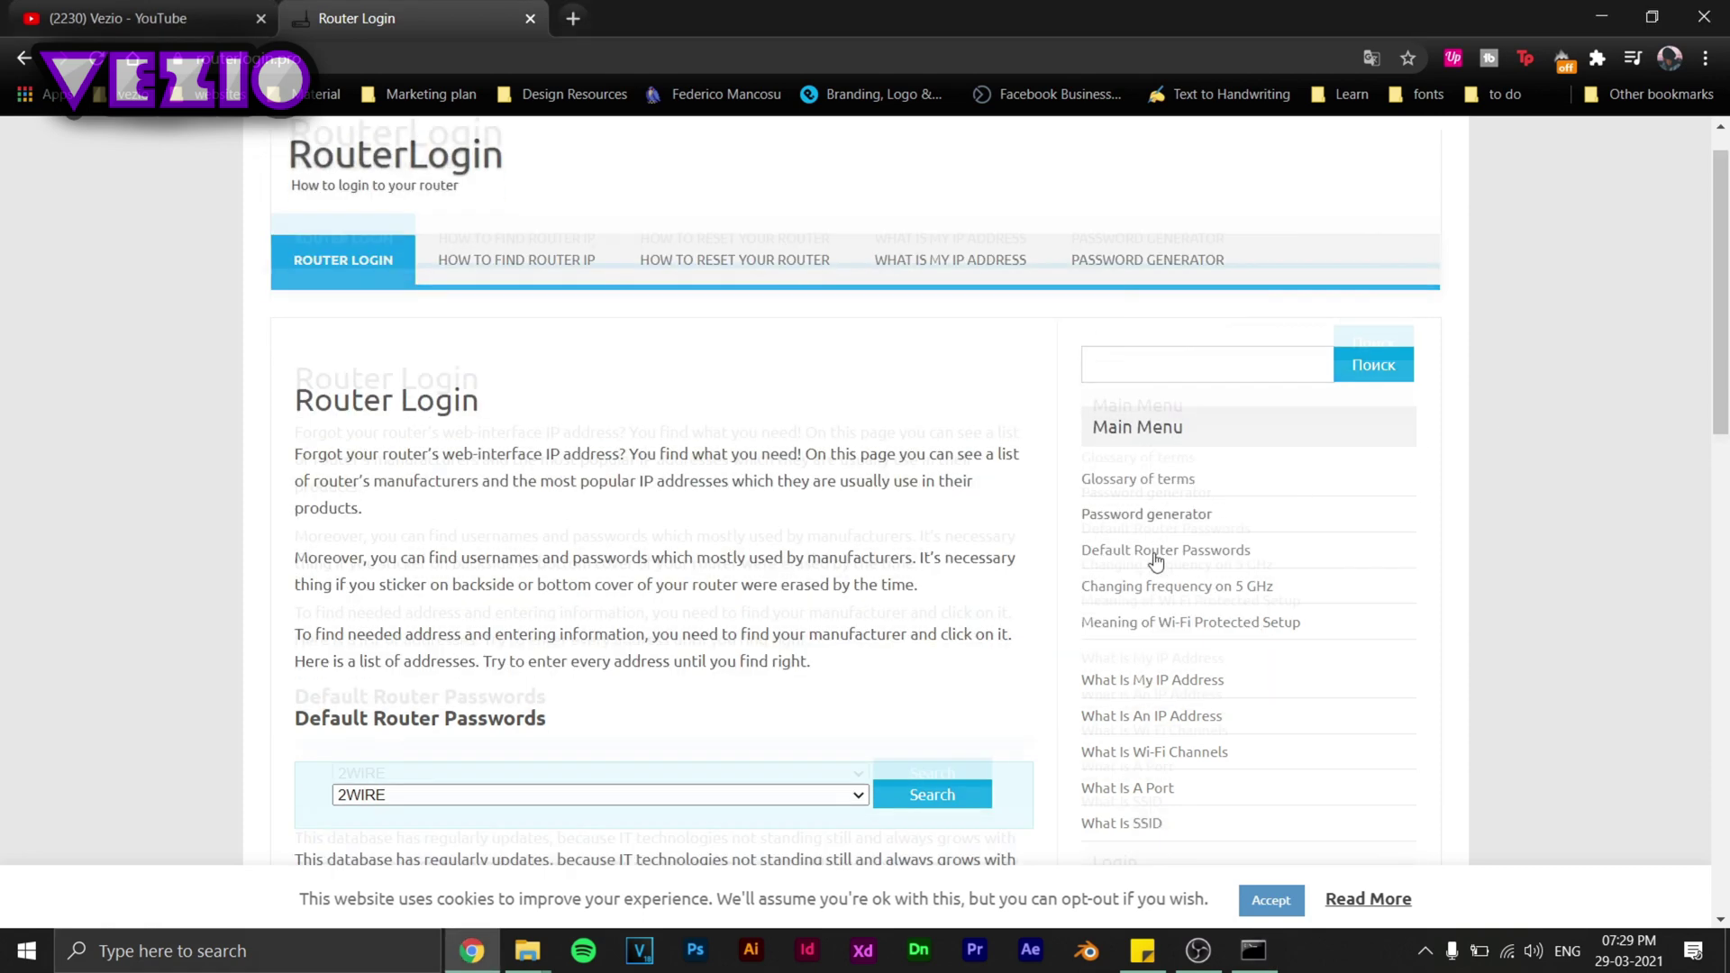
{"action": "scroll", "coordinate": [895, 566], "scroll_direction": "down", "scroll_amount": 1}
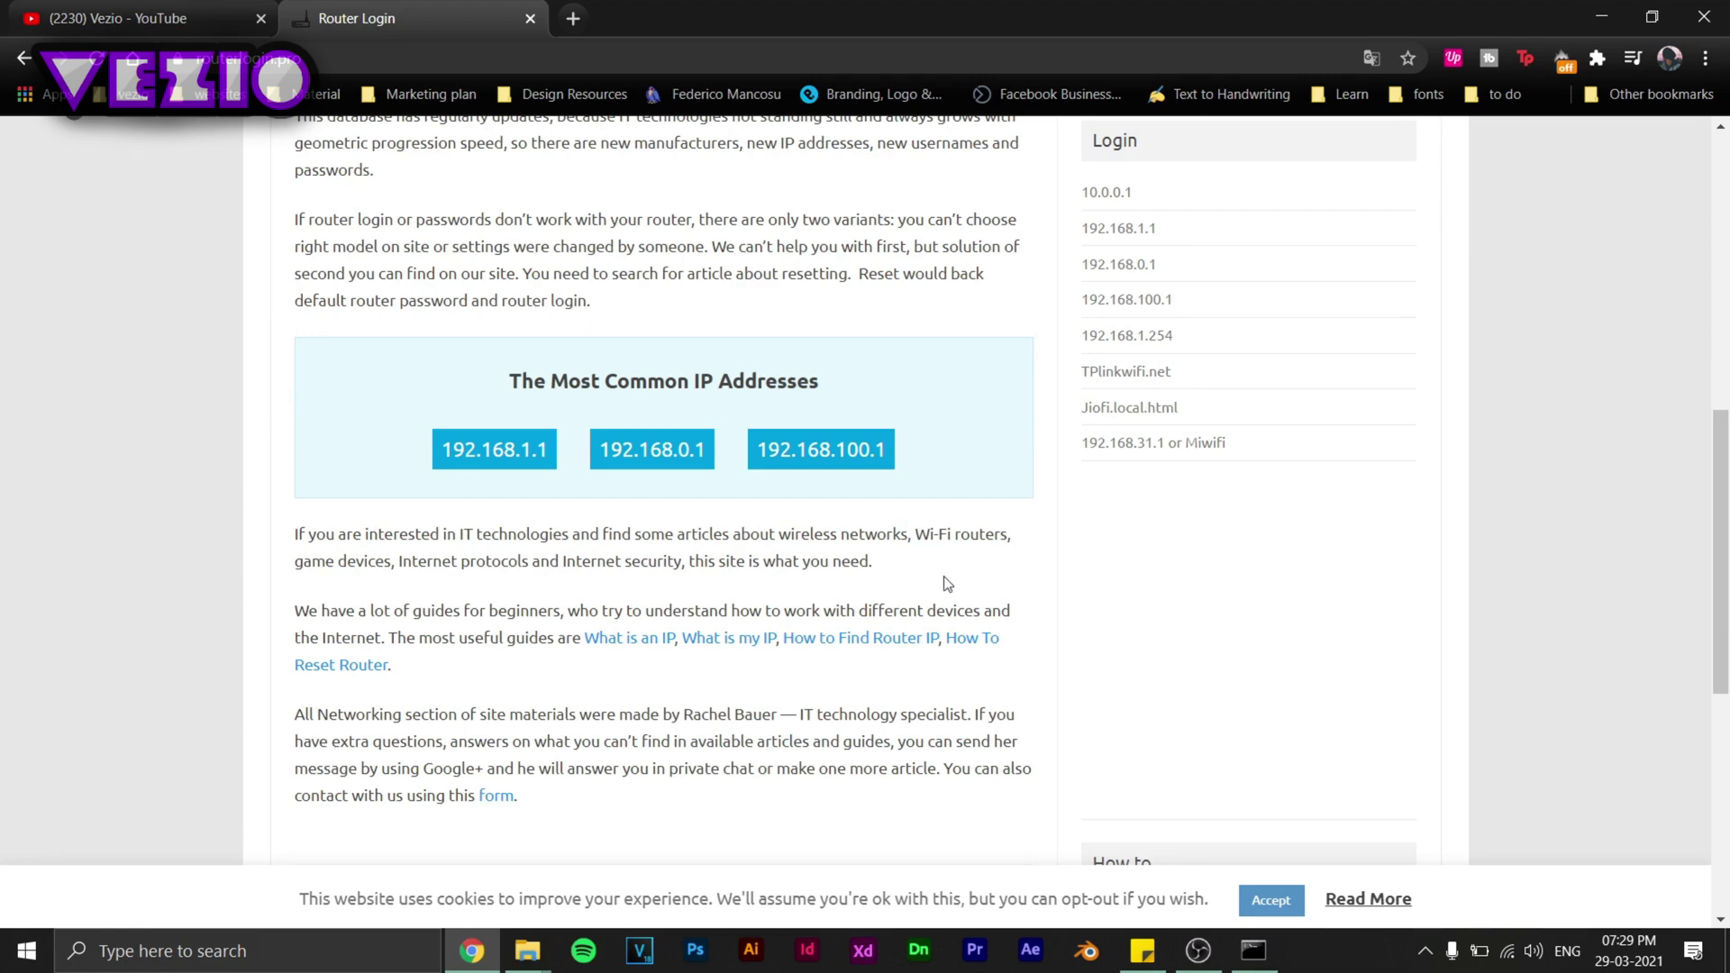
{"action": "scroll", "coordinate": [946, 584], "scroll_direction": "up", "scroll_amount": 6}
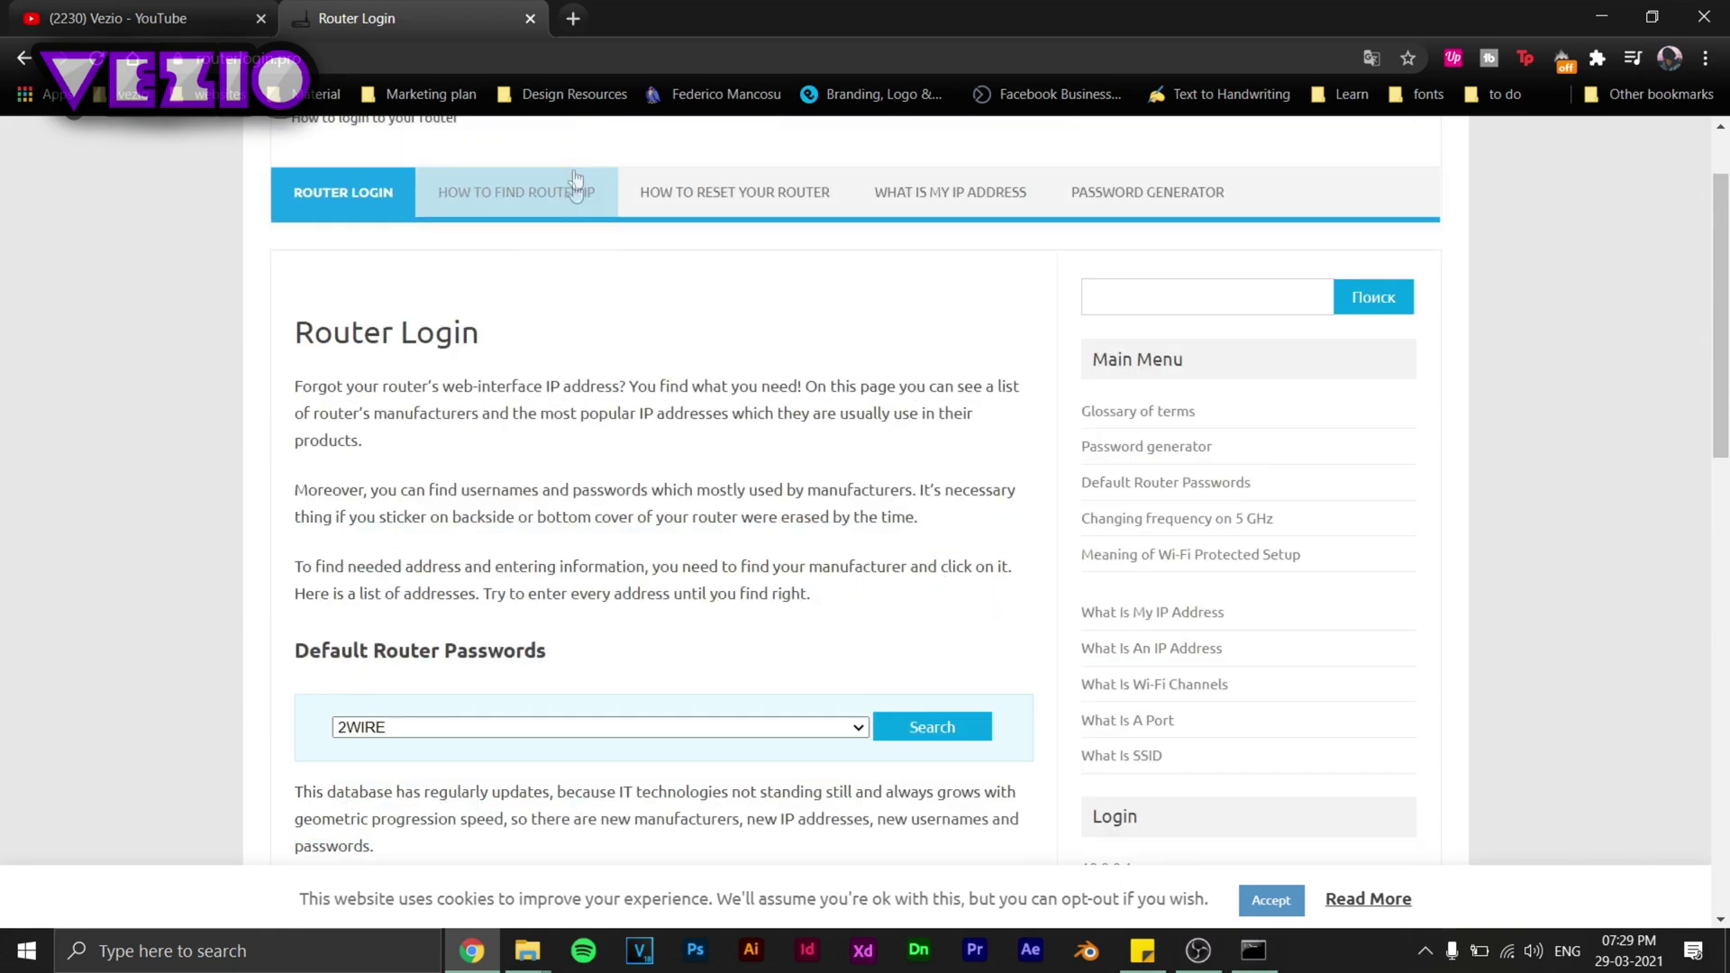
{"action": "left_click", "coordinate": [571, 20]}
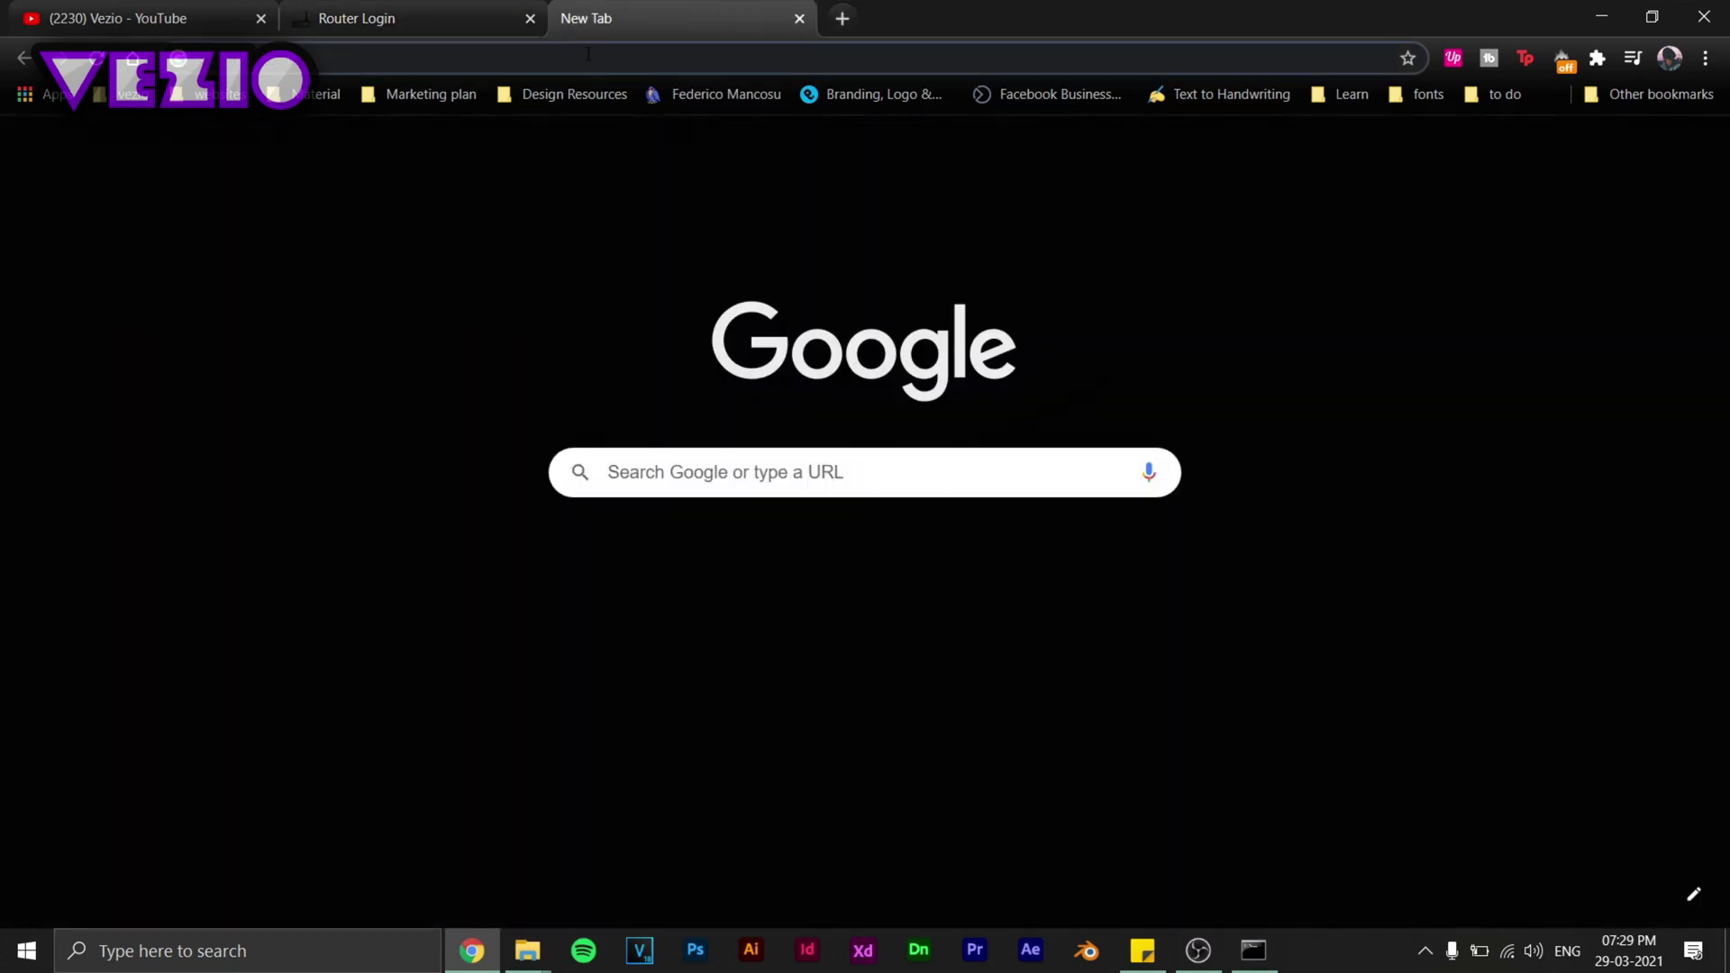
{"action": "key", "text": "ctrl+v"}
{"action": "key", "text": "Return"}
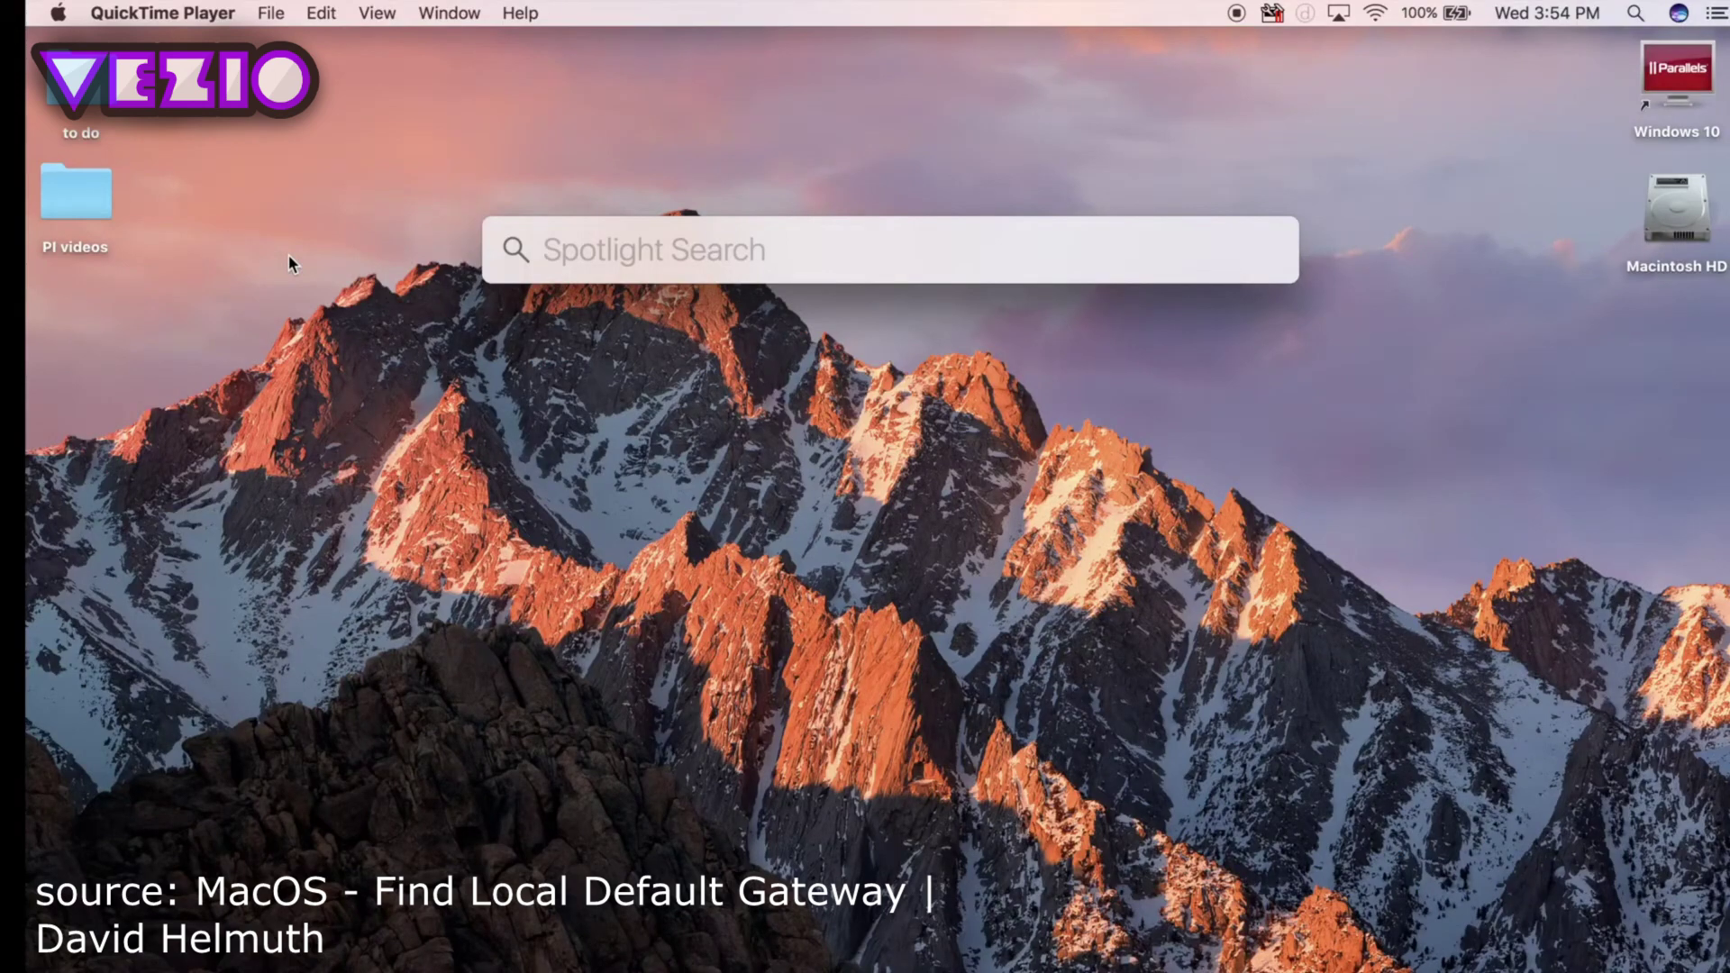
Launch Terminal from Spotlight and move its window toward the screen centre.
{"action": "type", "text": "termin"}
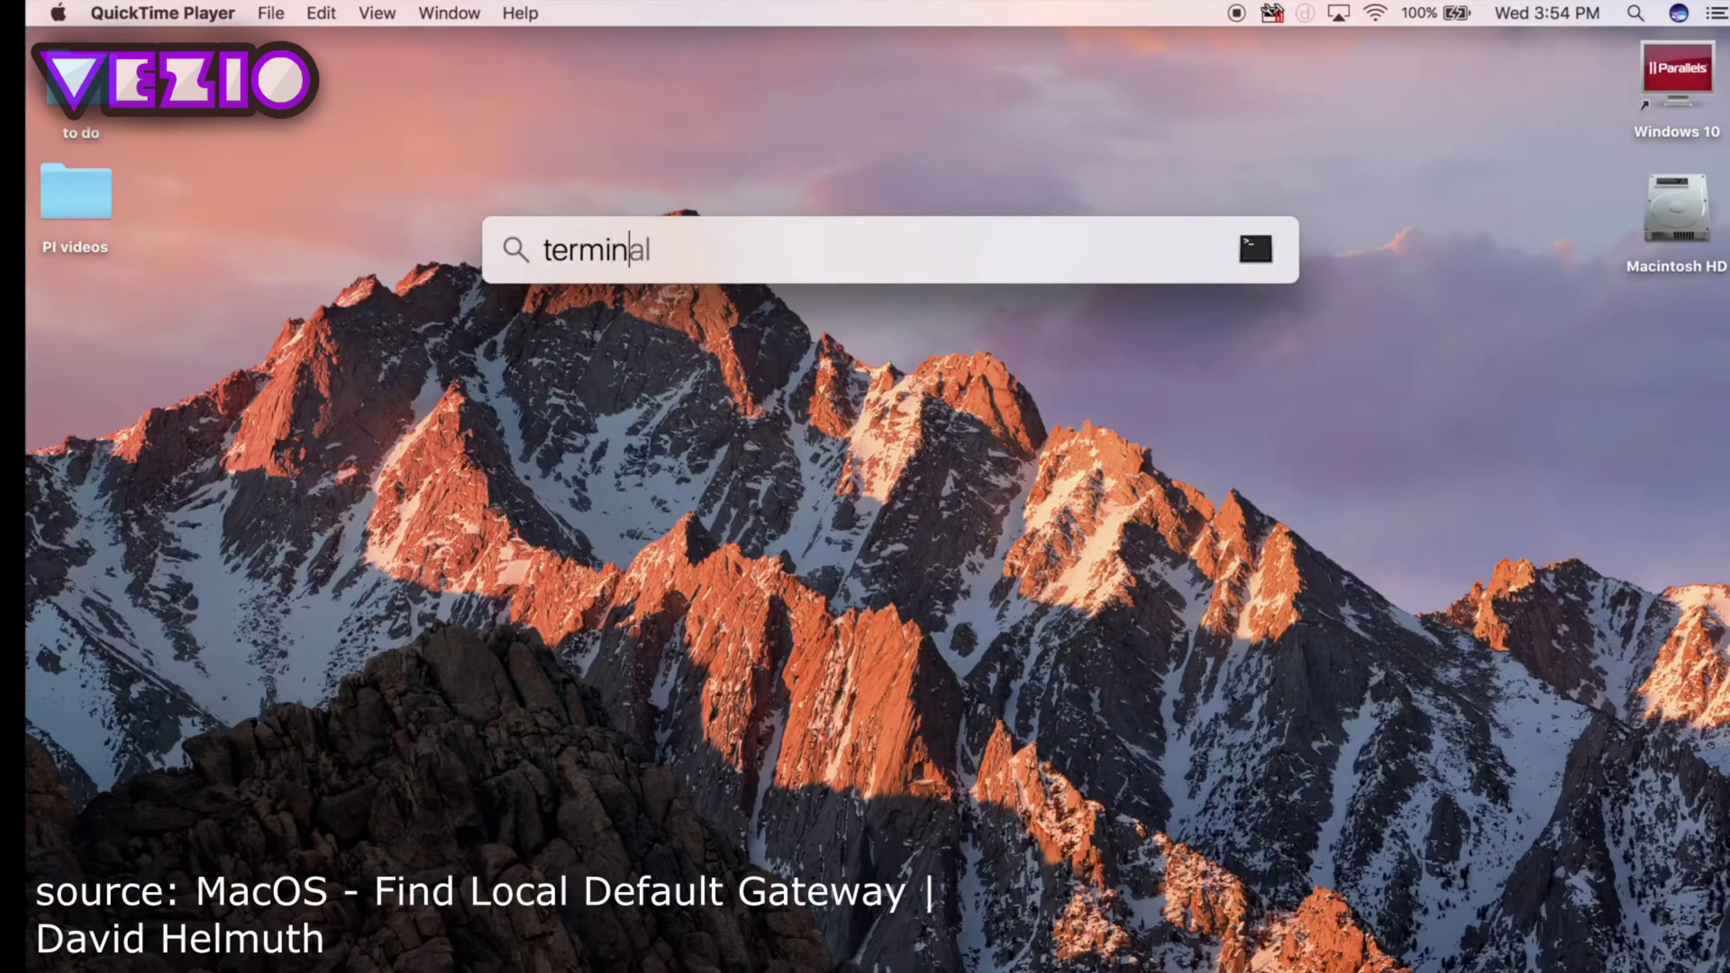
{"action": "type", "text": "al"}
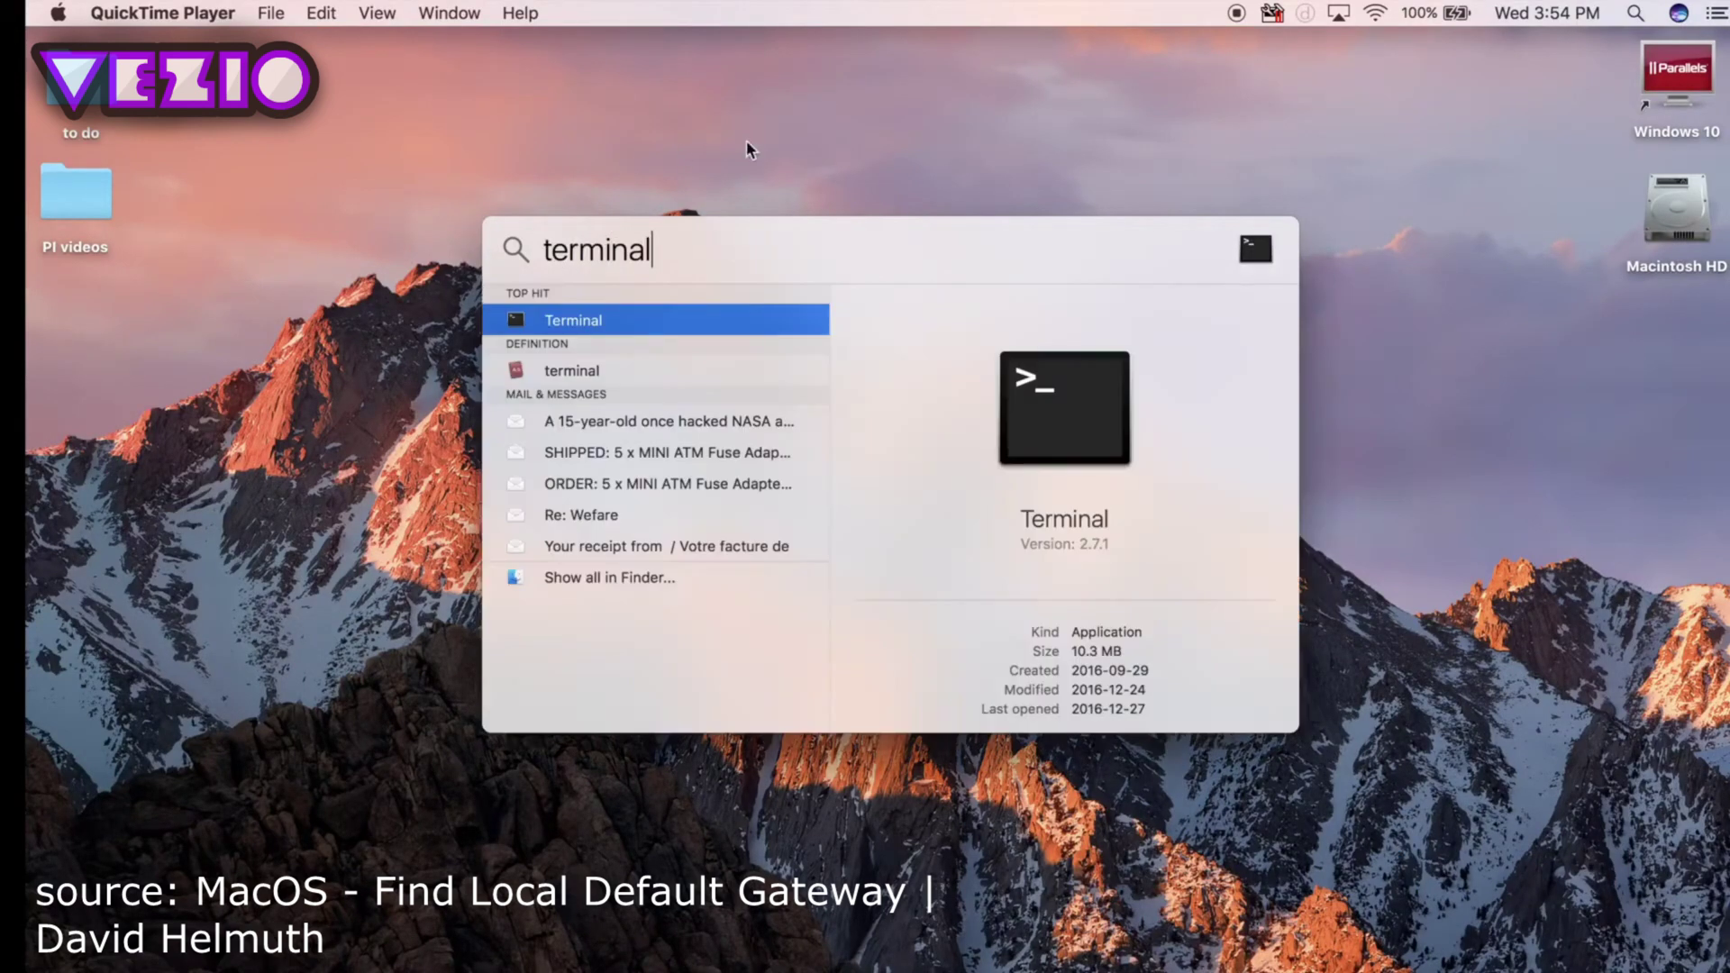
{"action": "key", "text": "super+a"}
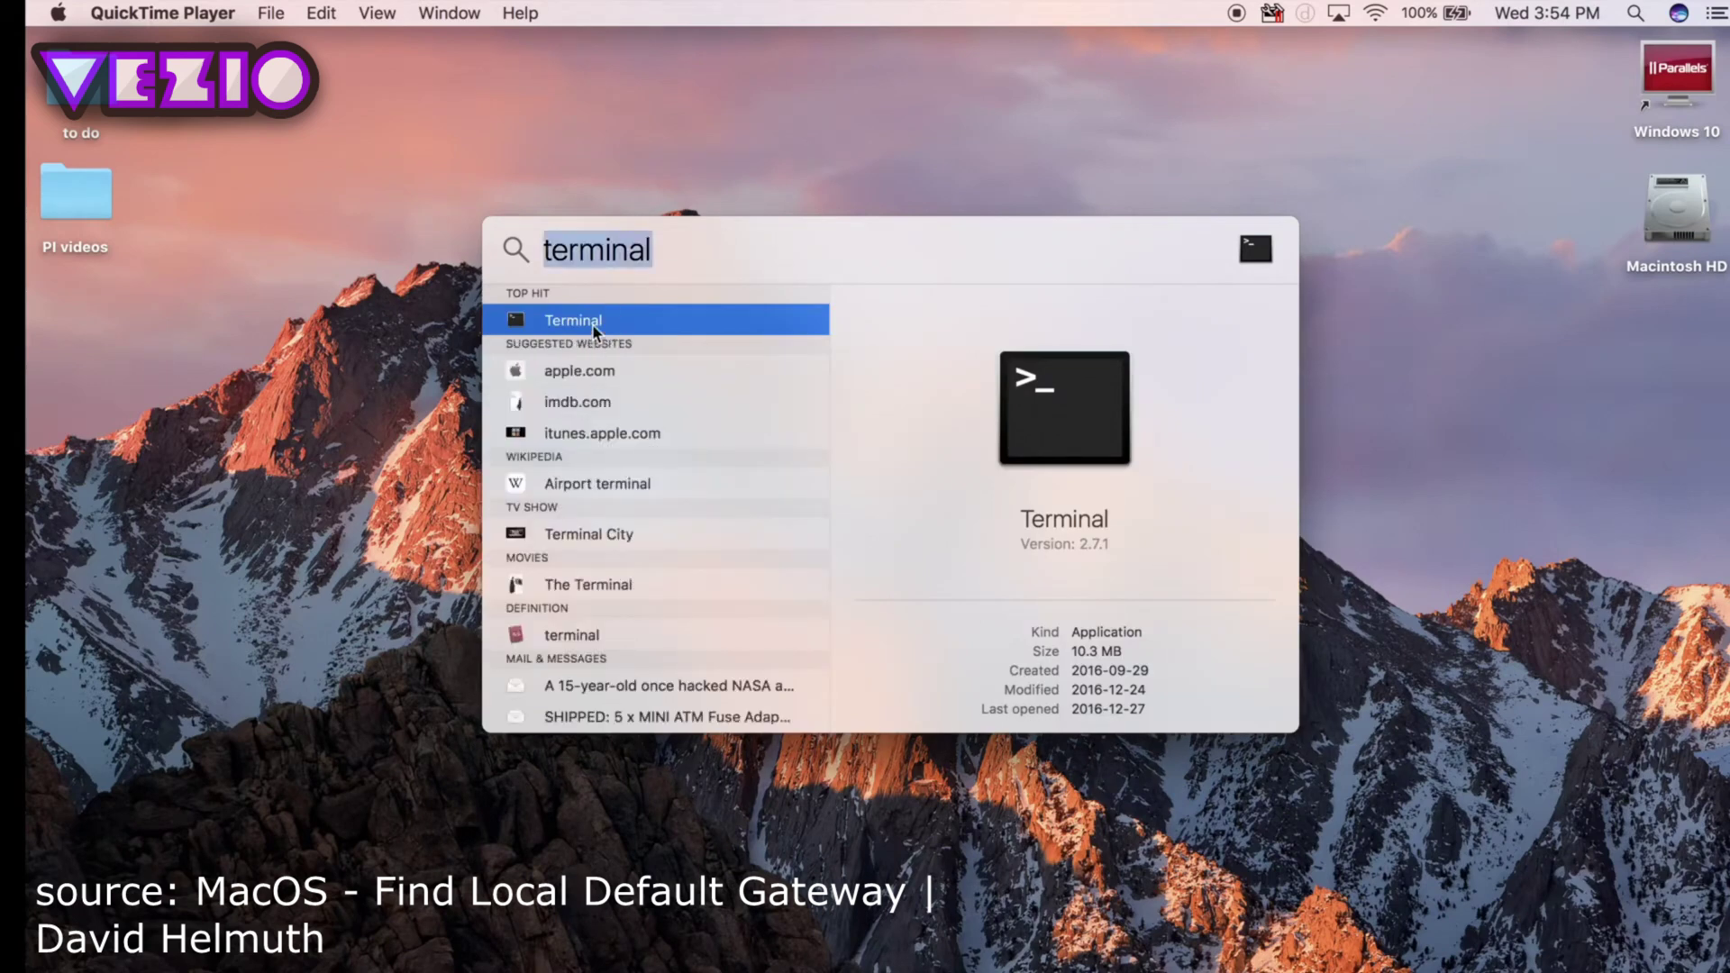
{"action": "double_click", "coordinate": [591, 322]}
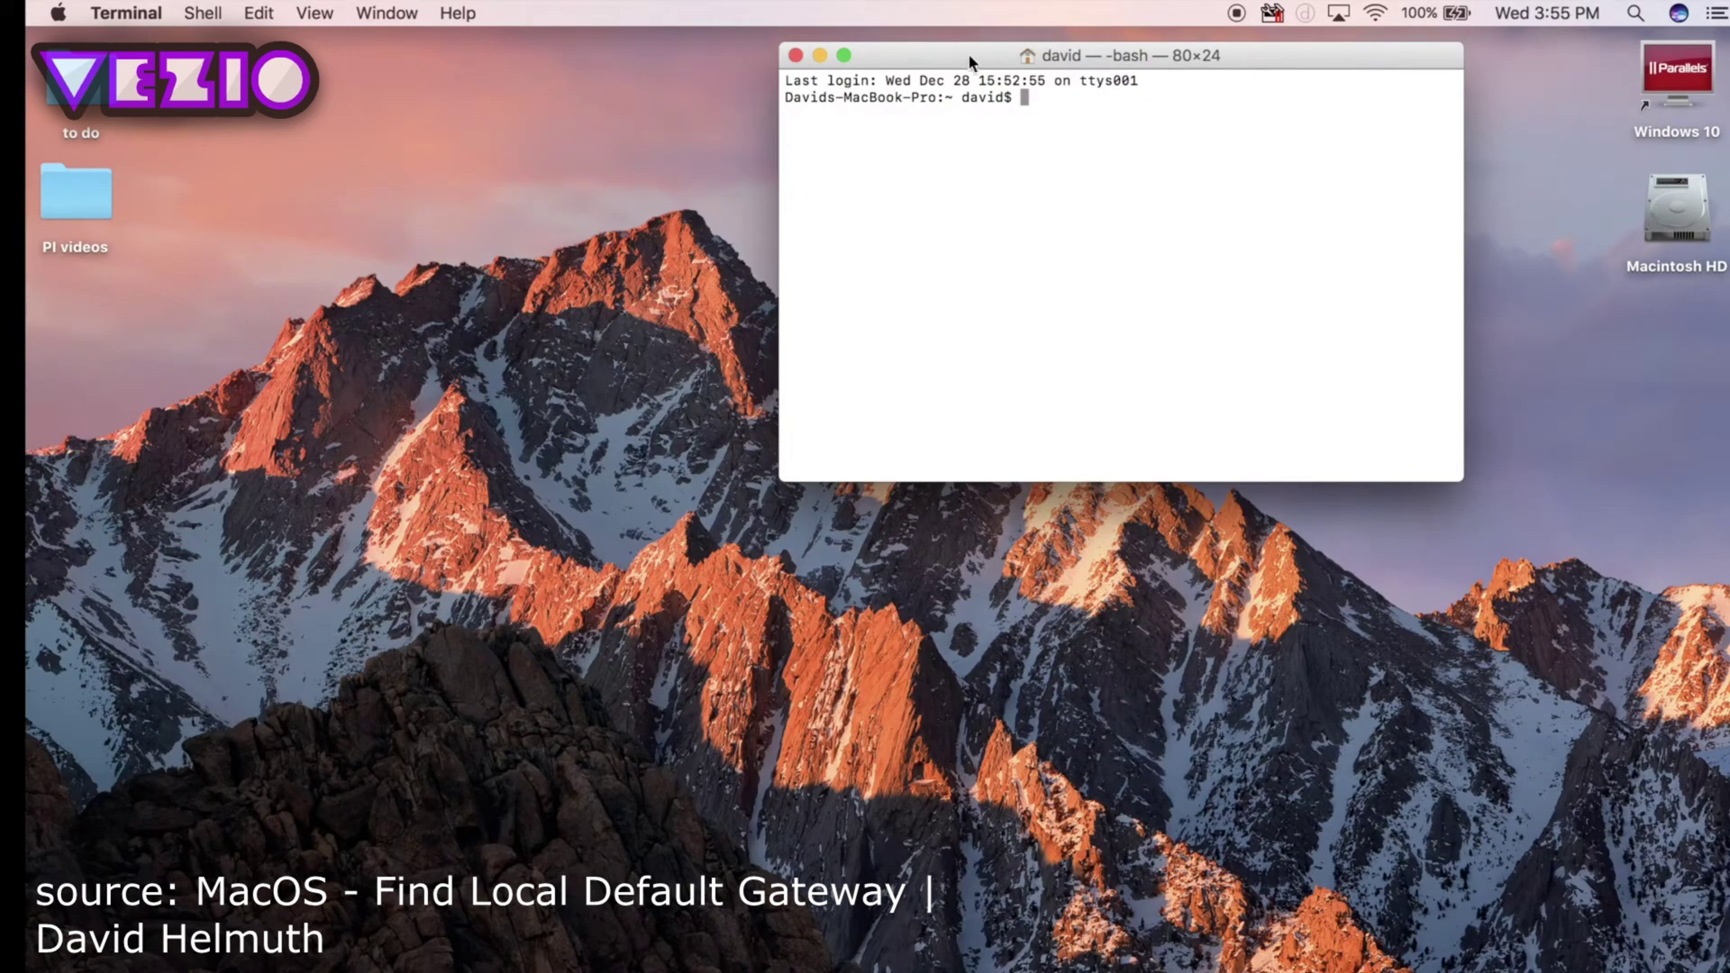
{"action": "left_click_drag", "start_coordinate": [968, 56], "coordinate": [832, 180]}
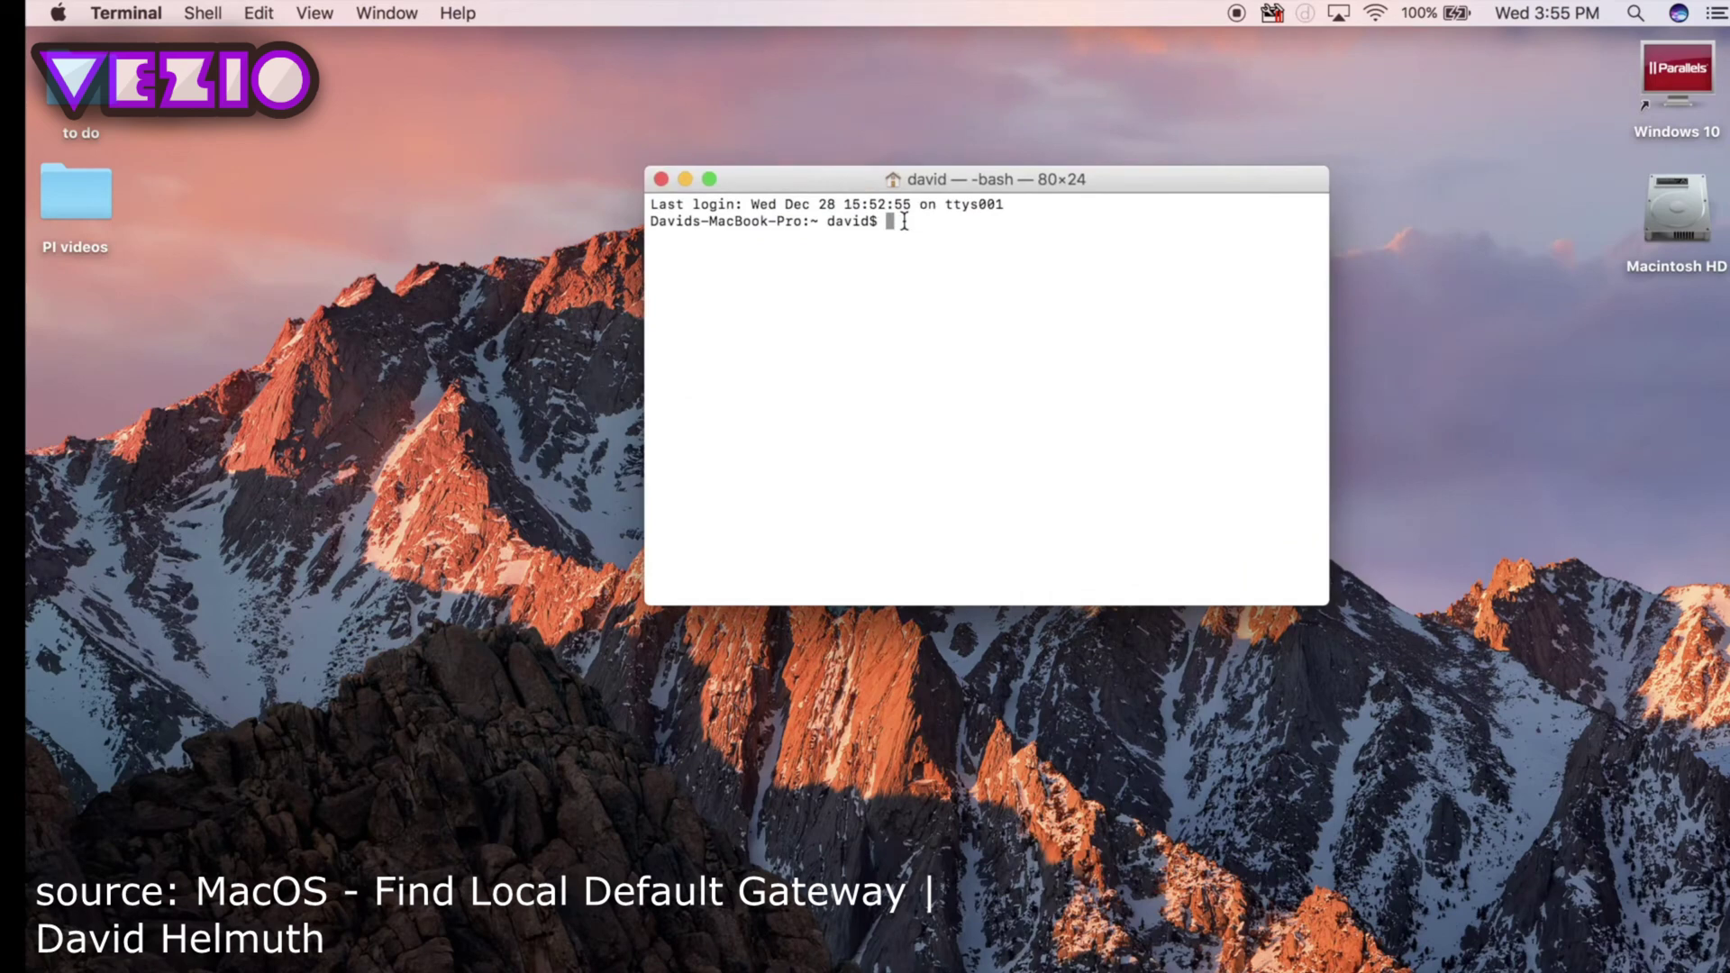
Run netstat -nr | grep default and select the gateway 192.168.0.1.
{"action": "type", "text": "netstat -nr | grep default."}
{"action": "key", "text": "Return"}
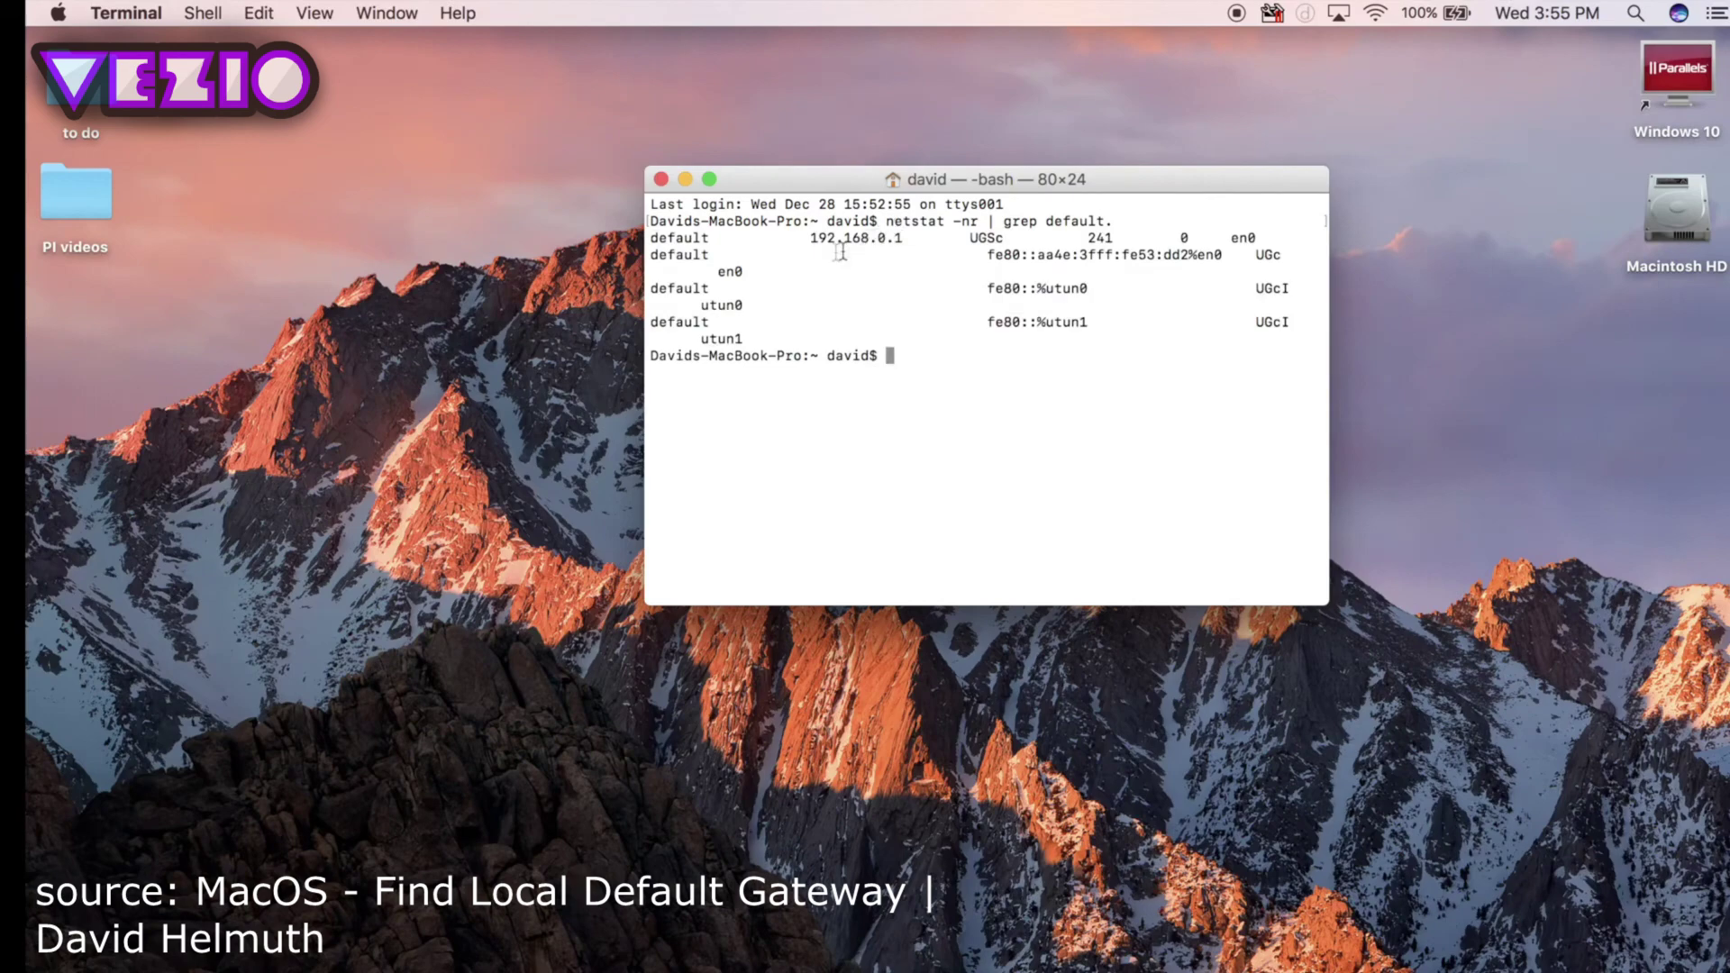
{"action": "left_click_drag", "start_coordinate": [801, 238], "coordinate": [907, 237]}
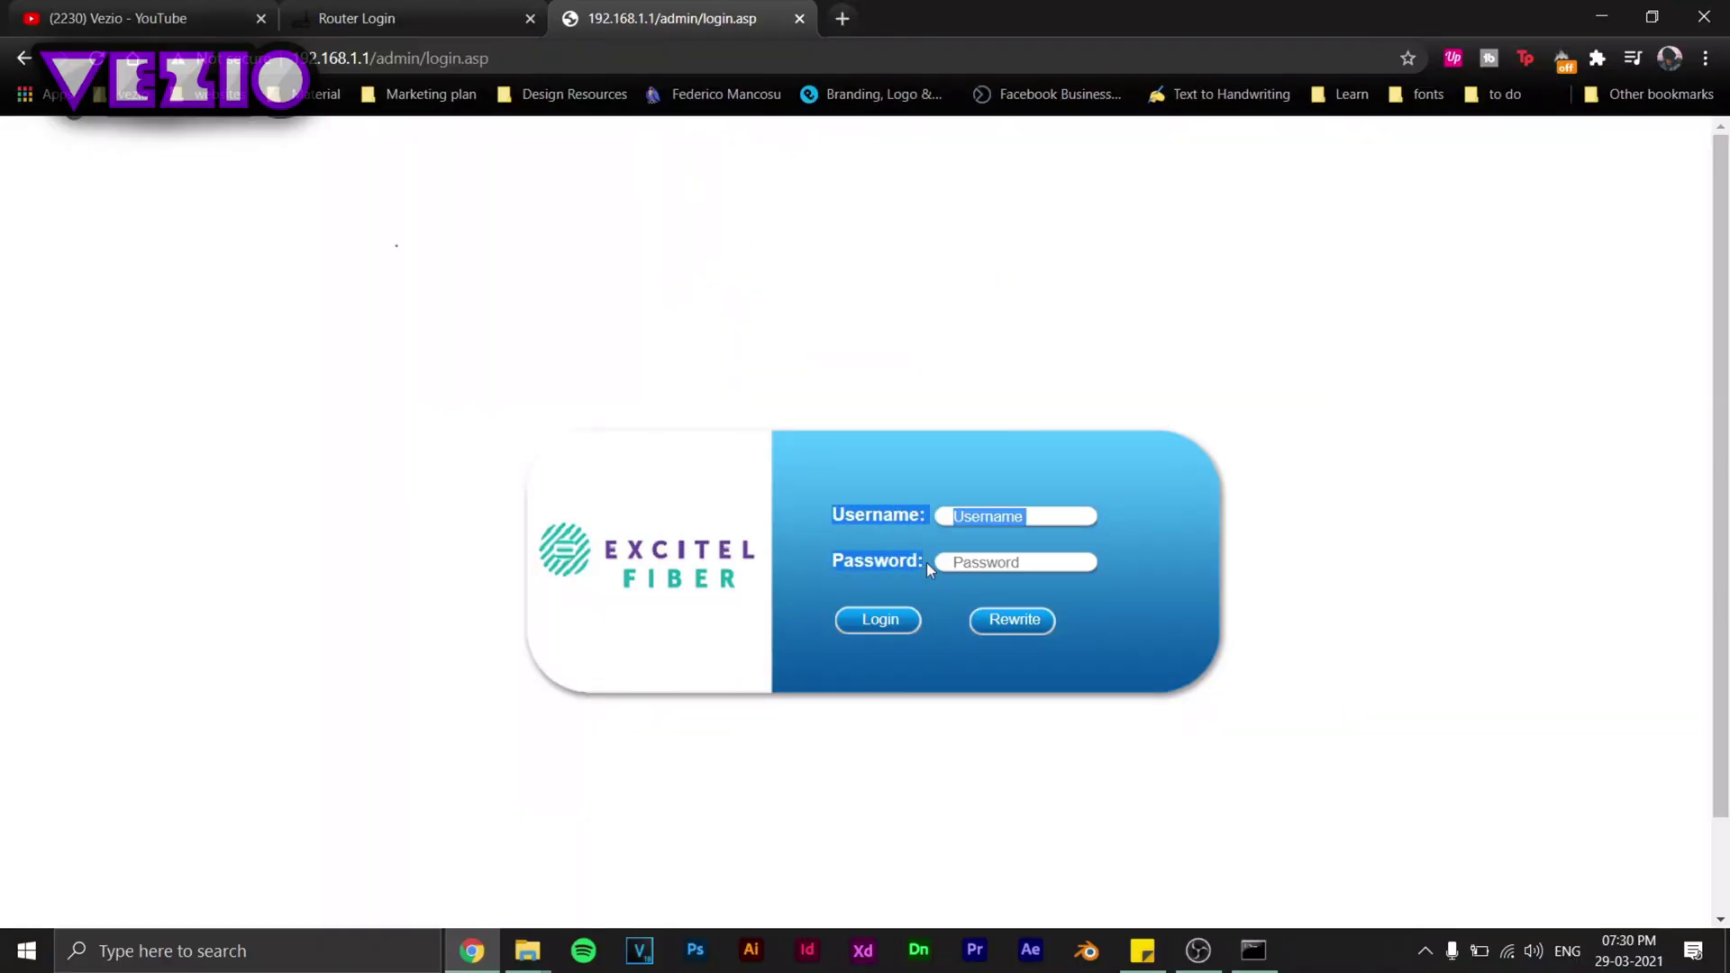
Bring up and dismiss the saved-username suggestions in the Username field.
{"action": "left_click", "coordinate": [946, 563]}
{"action": "left_click", "coordinate": [957, 521]}
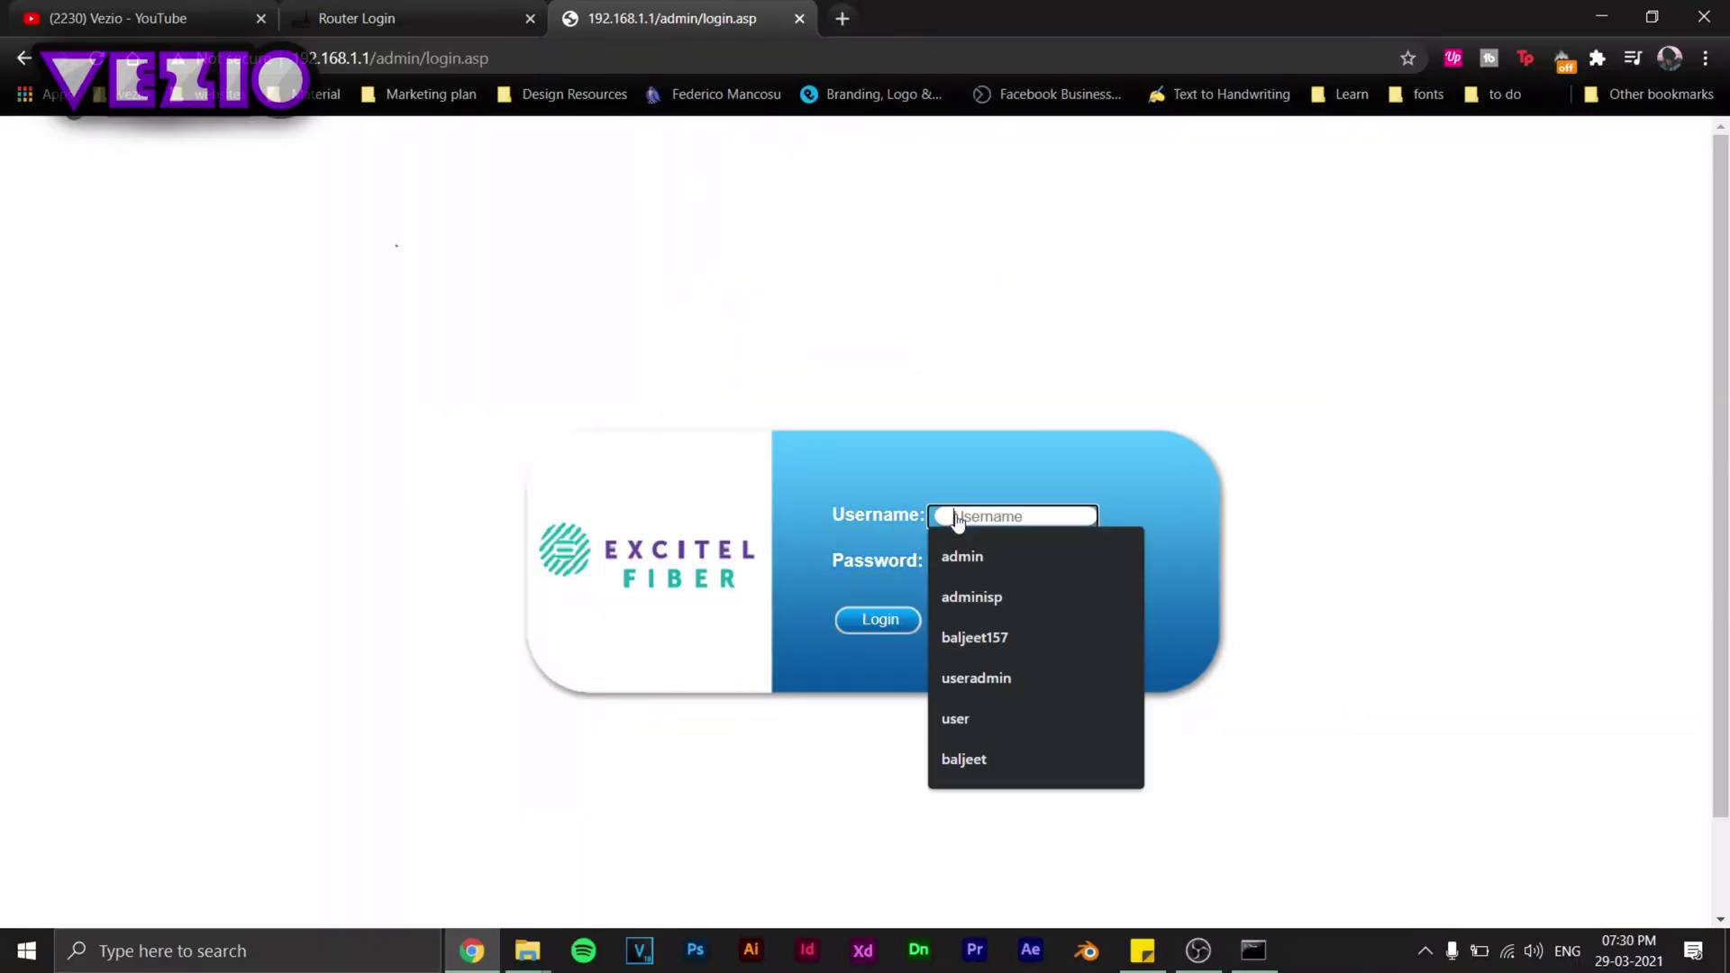
{"action": "left_click", "coordinate": [805, 530]}
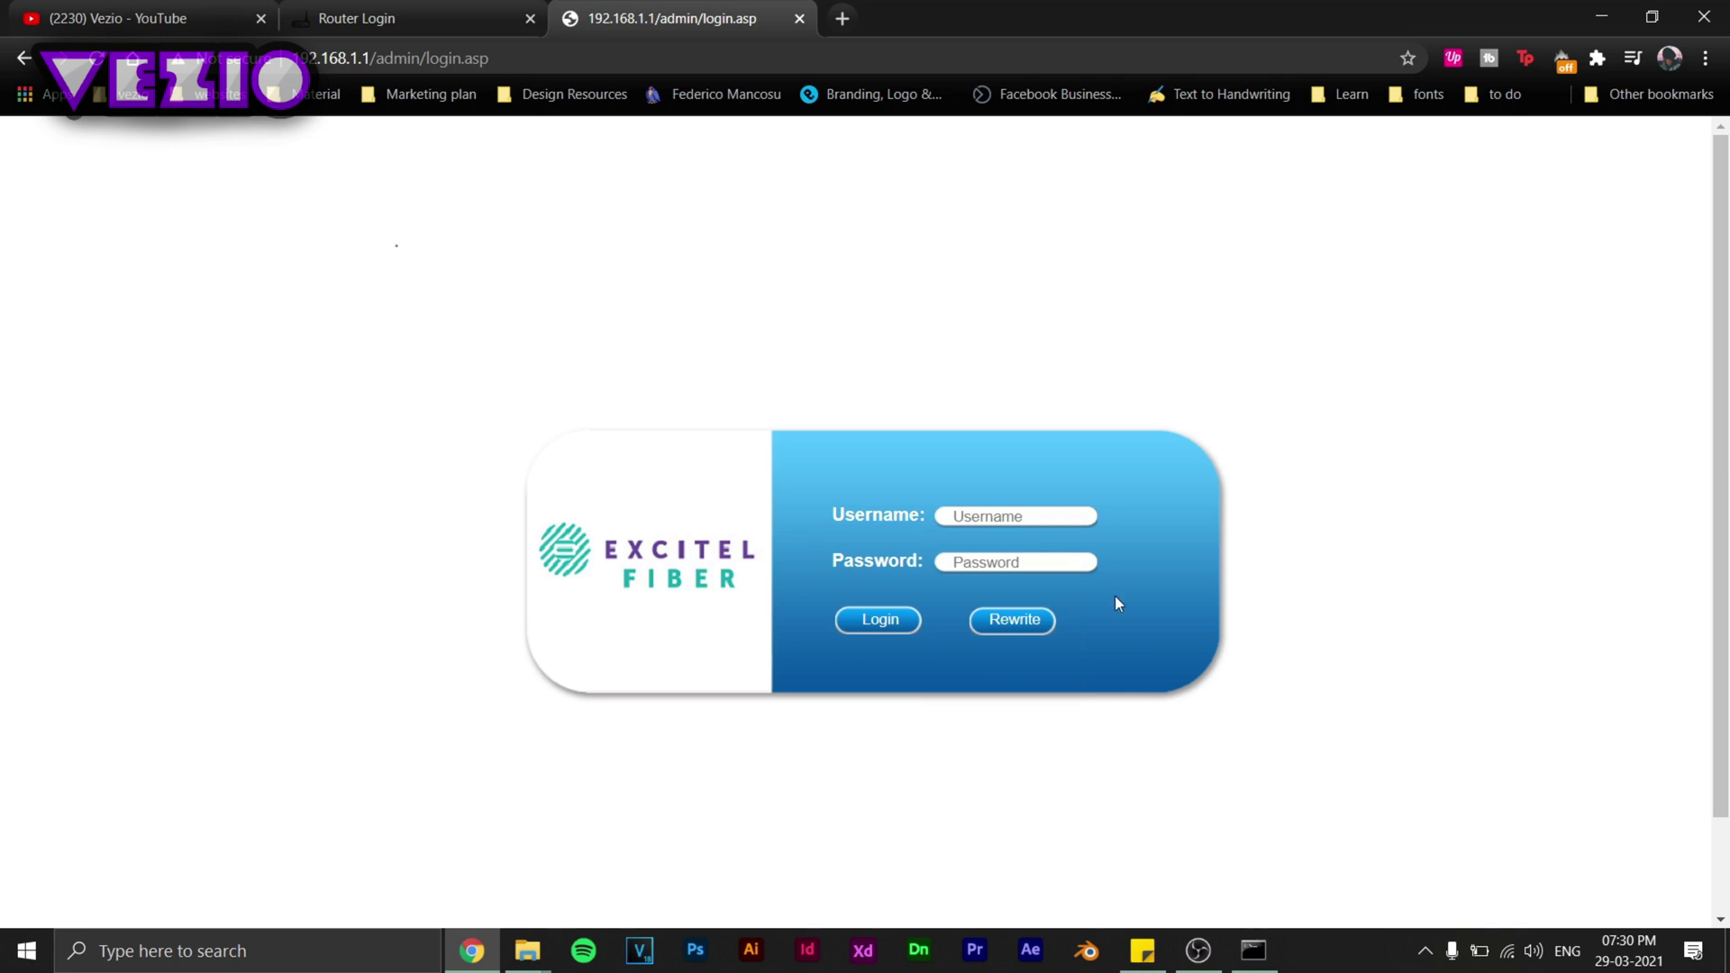
{"action": "left_click_drag", "start_coordinate": [831, 506], "coordinate": [955, 588]}
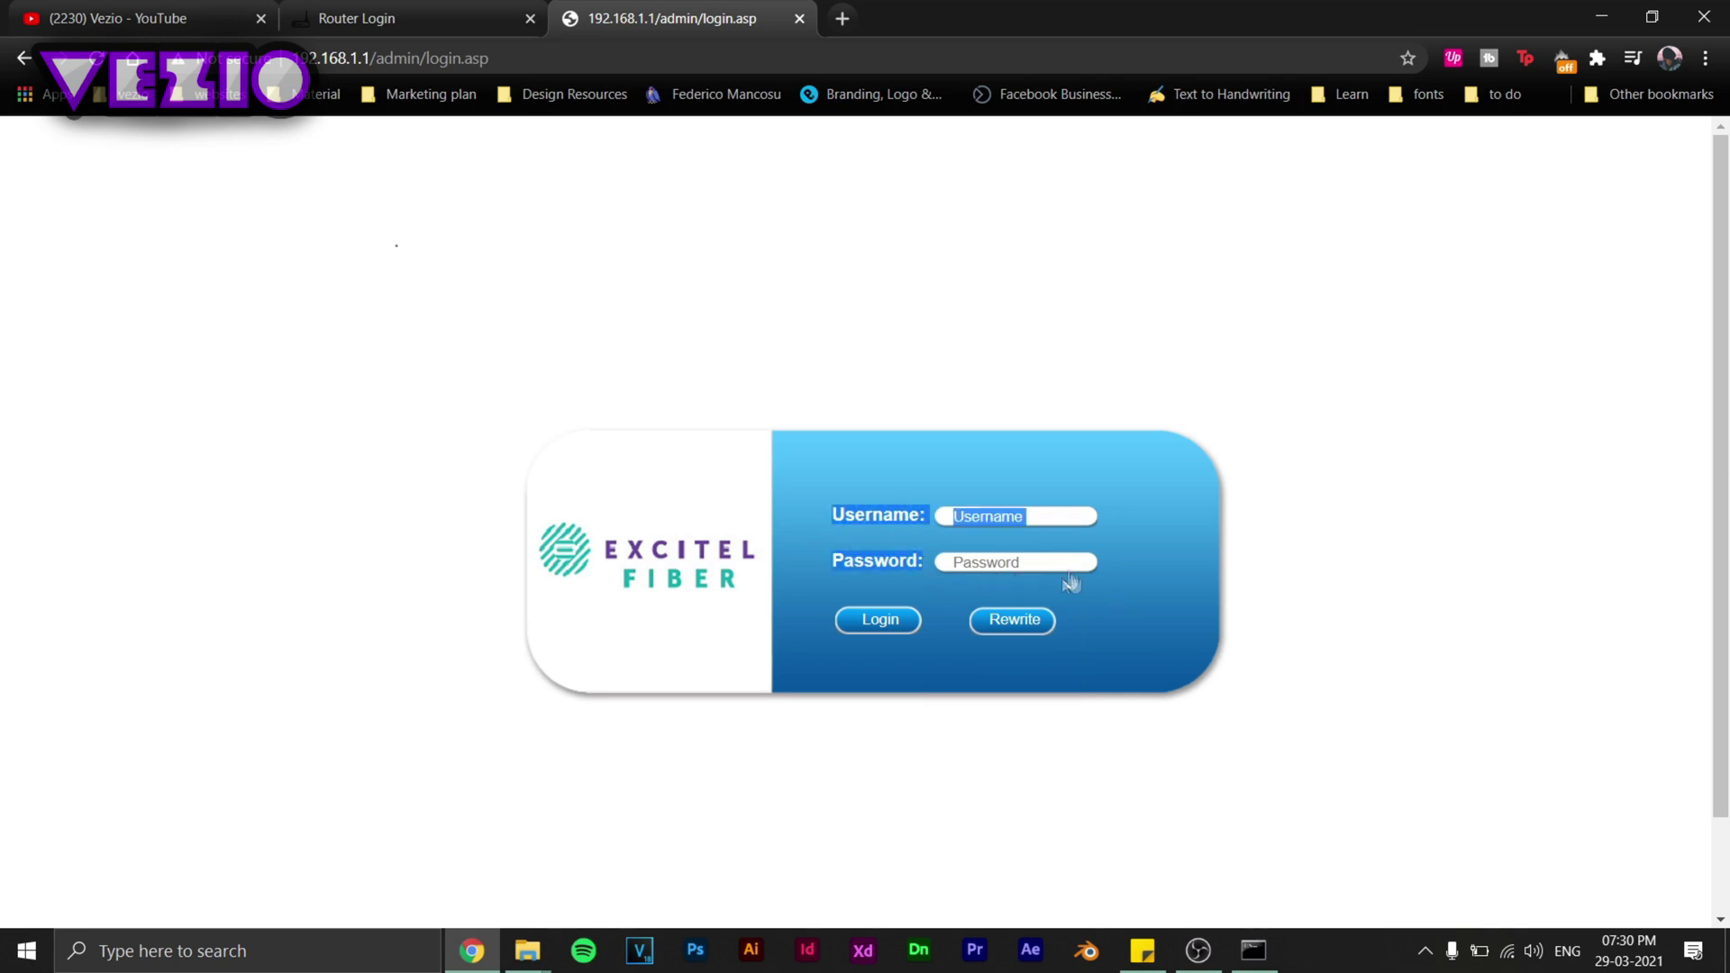
{"action": "left_click", "coordinate": [1013, 536]}
Choose admin as the username, enter the password, and submit the login.
{"action": "left_click", "coordinate": [1007, 525]}
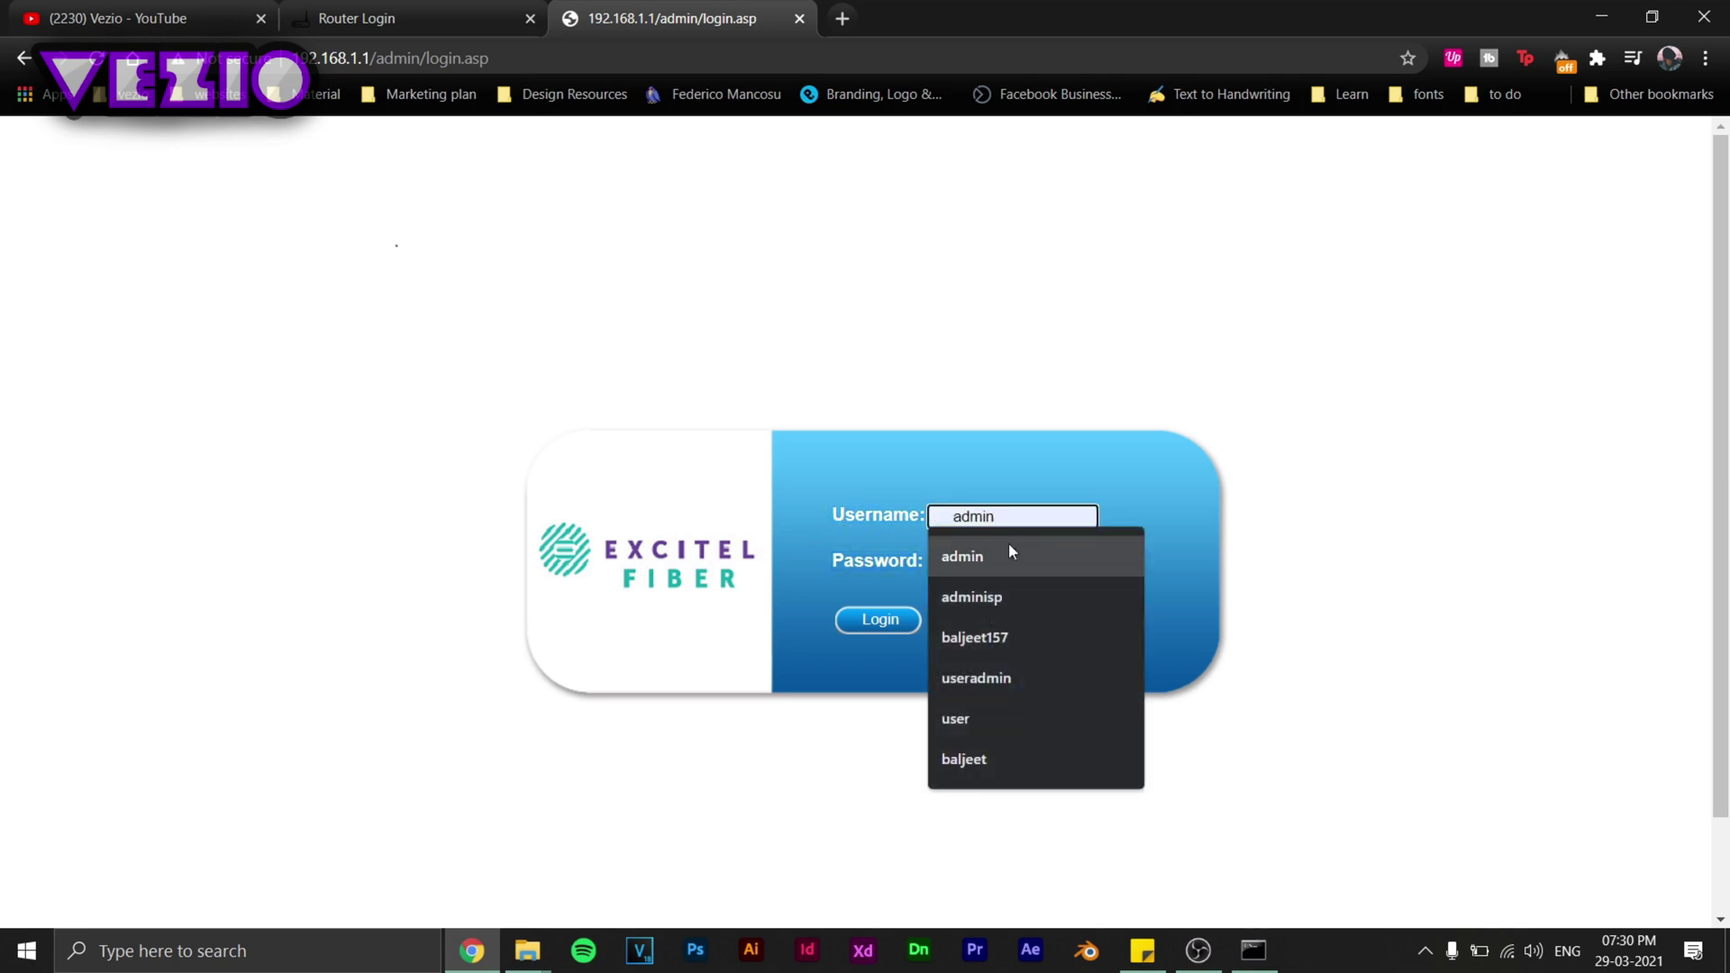
{"action": "left_click", "coordinate": [1009, 546]}
{"action": "left_click", "coordinate": [986, 570]}
{"action": "type", "text": "ex"}
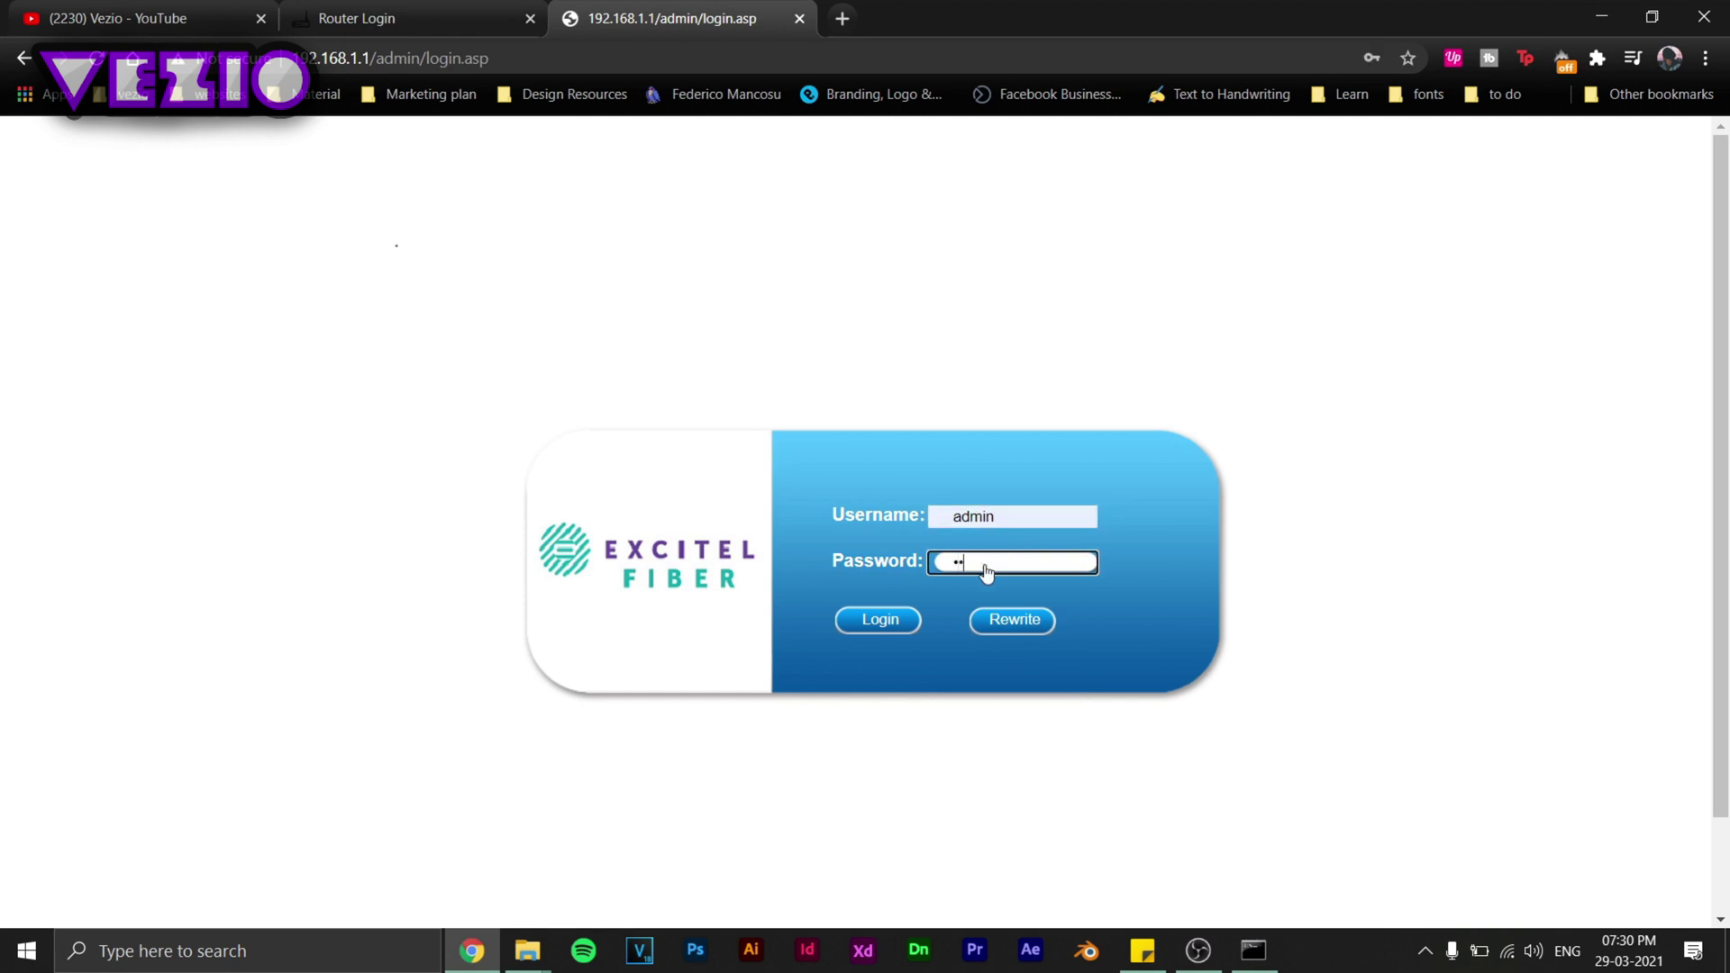
{"action": "key", "text": "Return"}
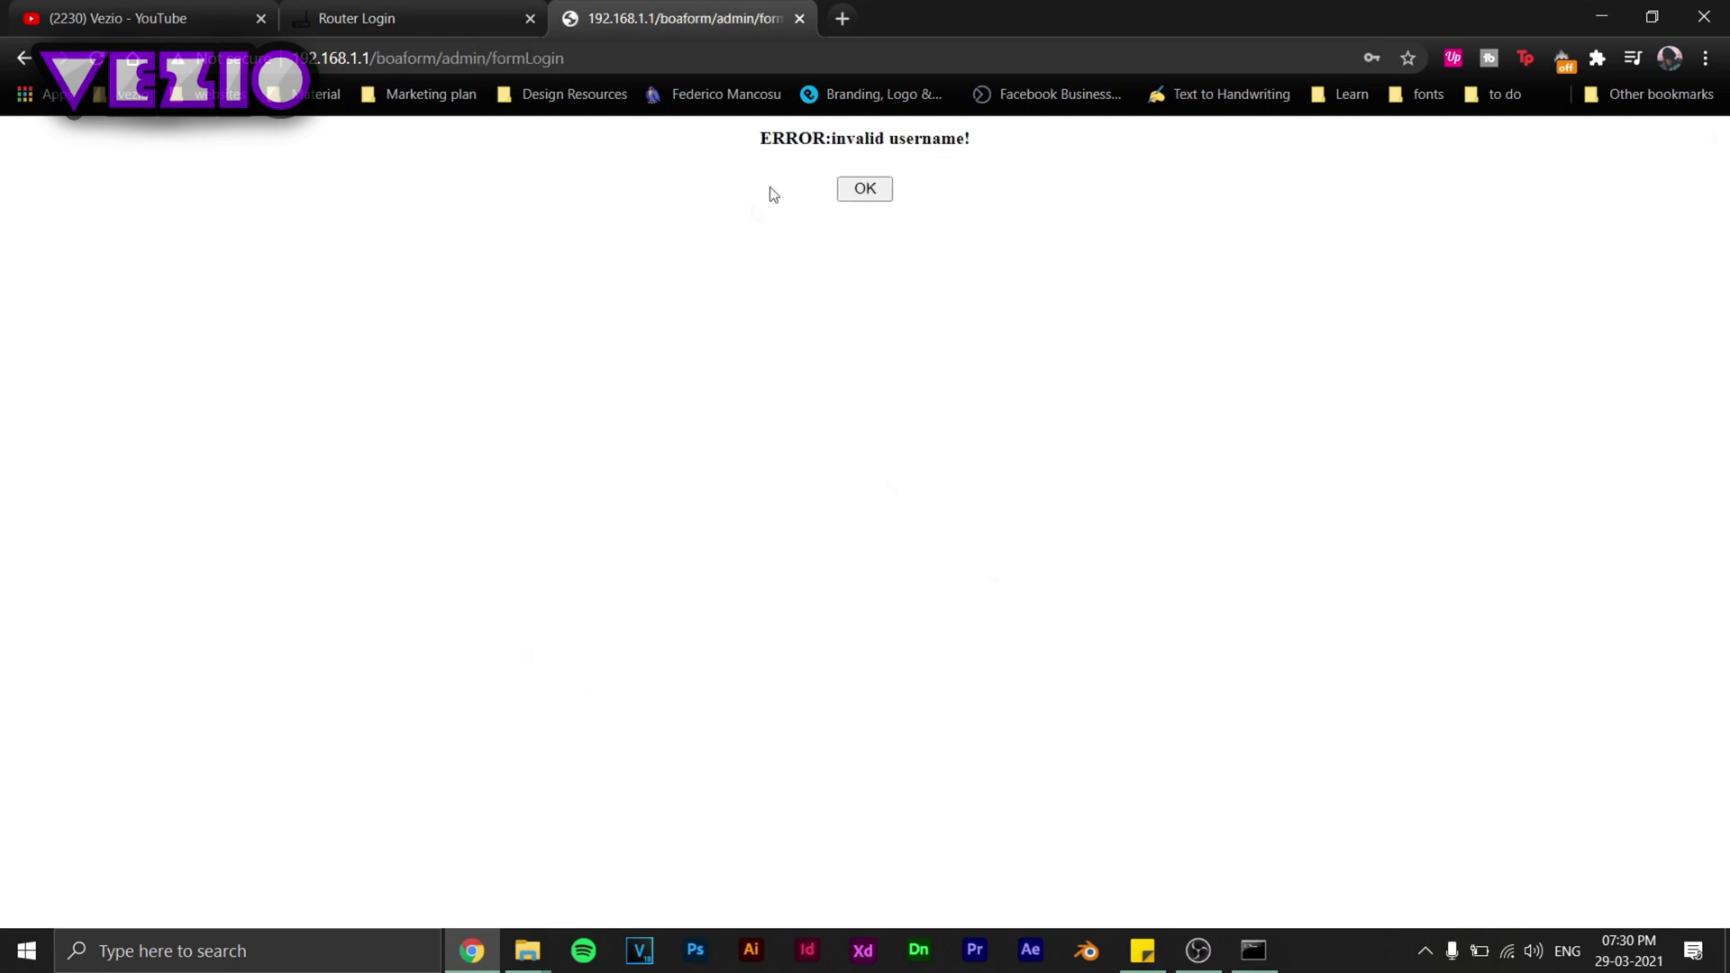
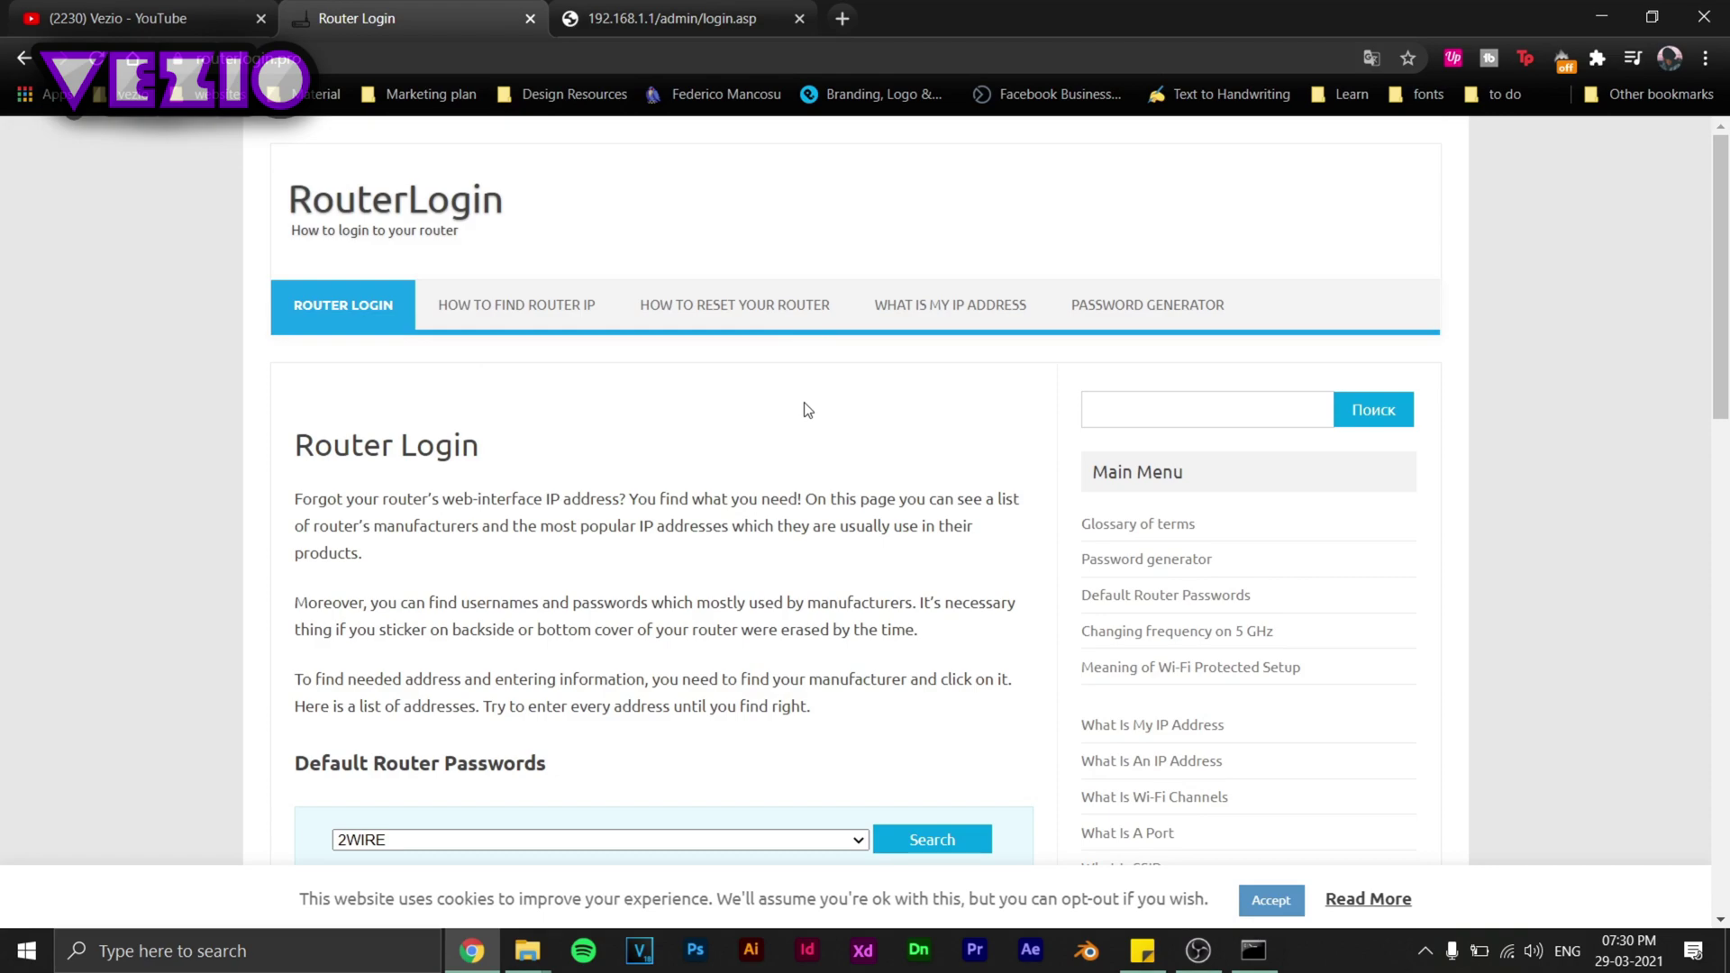
Scroll RouterLogin's Router Login page down to the Default Router Passwords box with its manufacturer dropdown.
{"action": "scroll", "coordinate": [811, 410], "scroll_direction": "down", "scroll_amount": 2}
{"action": "scroll", "coordinate": [813, 410], "scroll_direction": "up", "scroll_amount": 2}
{"action": "scroll", "coordinate": [813, 413], "scroll_direction": "down", "scroll_amount": 2}
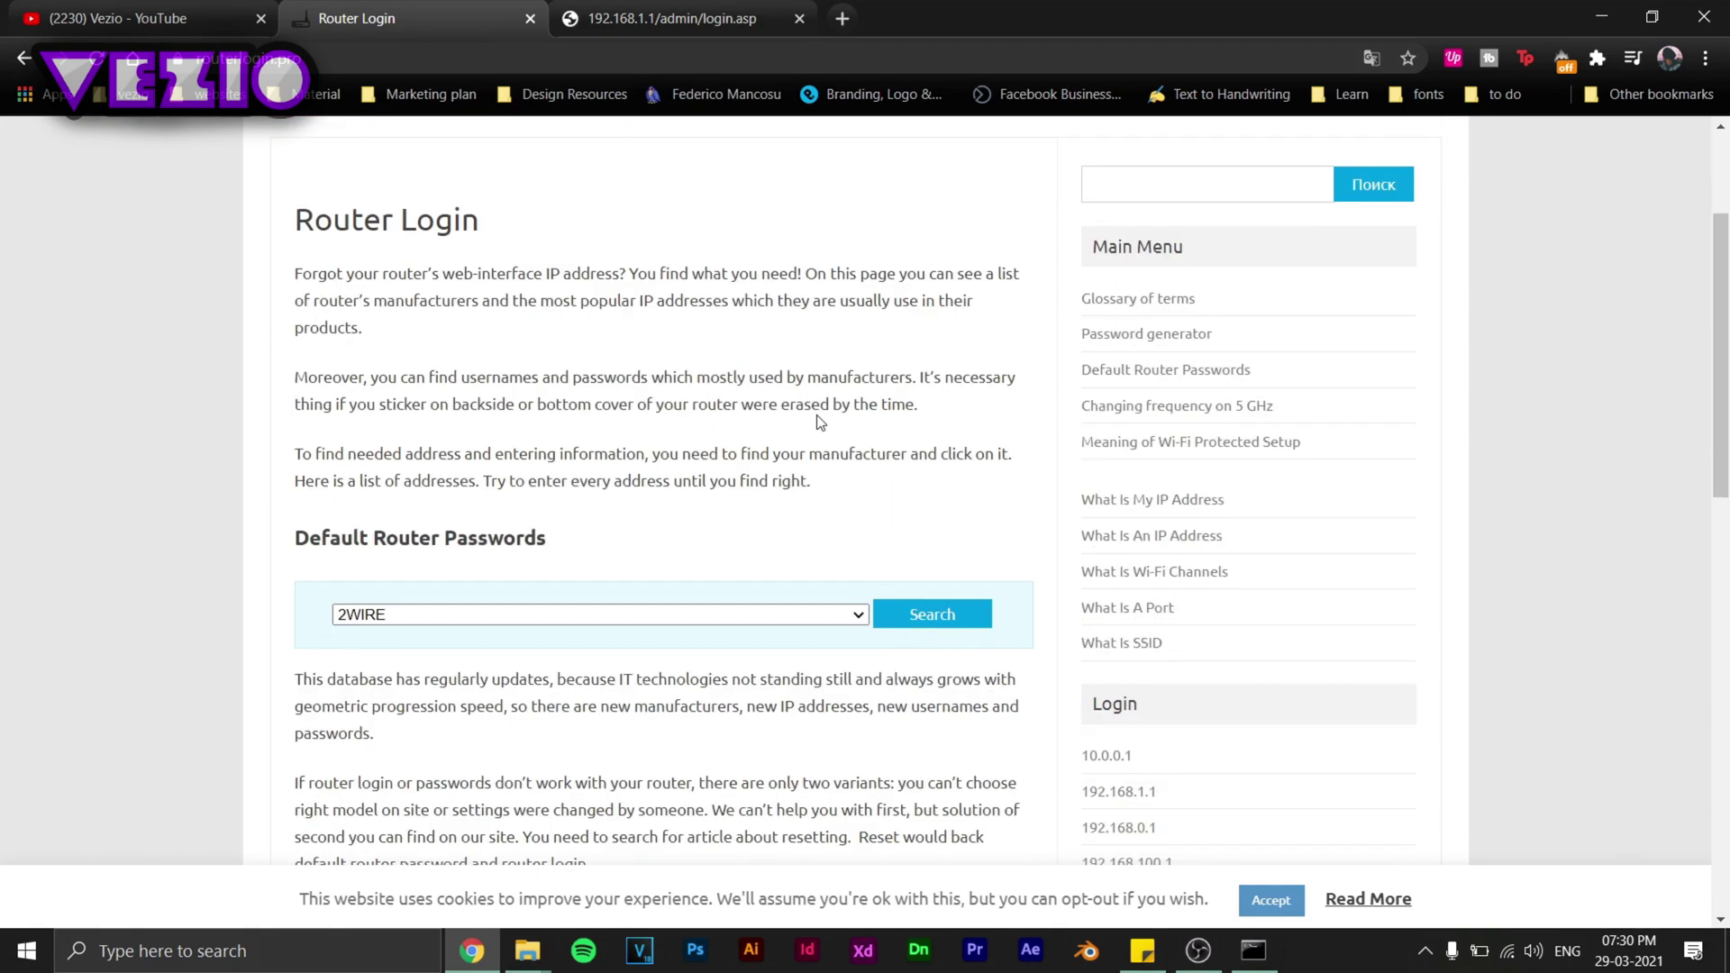
{"action": "scroll", "coordinate": [816, 414], "scroll_direction": "down", "scroll_amount": 1}
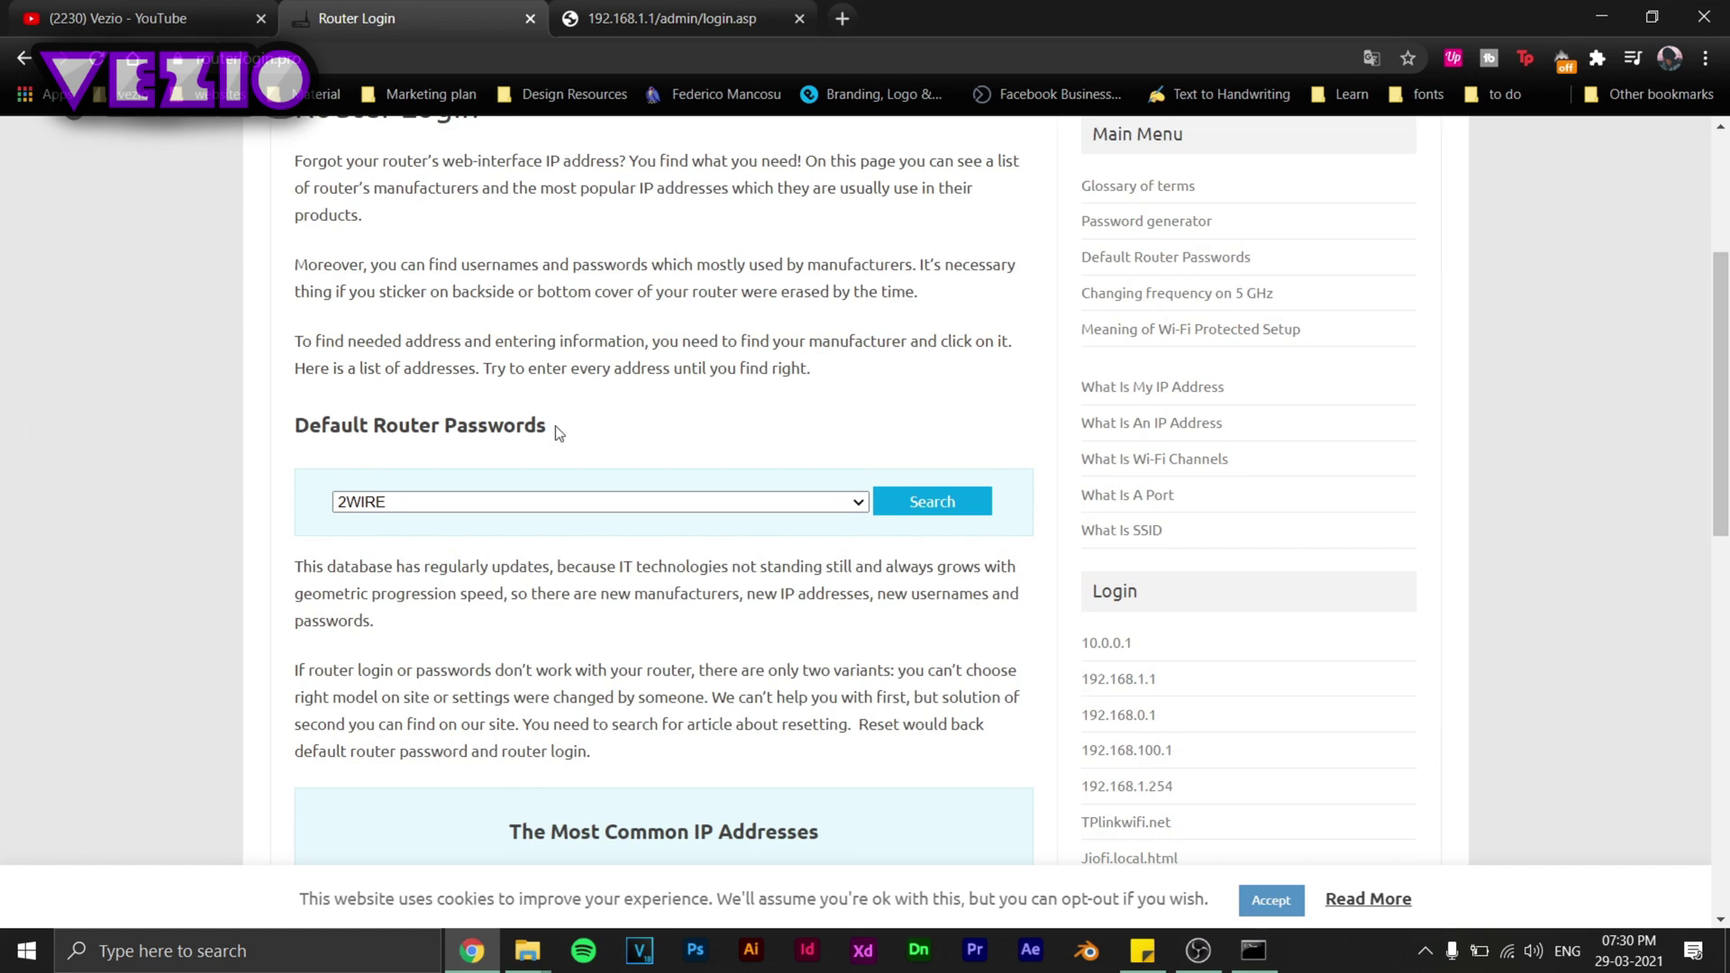
Search default passwords for manufacturer NETGEAR and highlight the top results, including WGT624 Rev. 2 admin/password.
{"action": "left_click", "coordinate": [859, 506]}
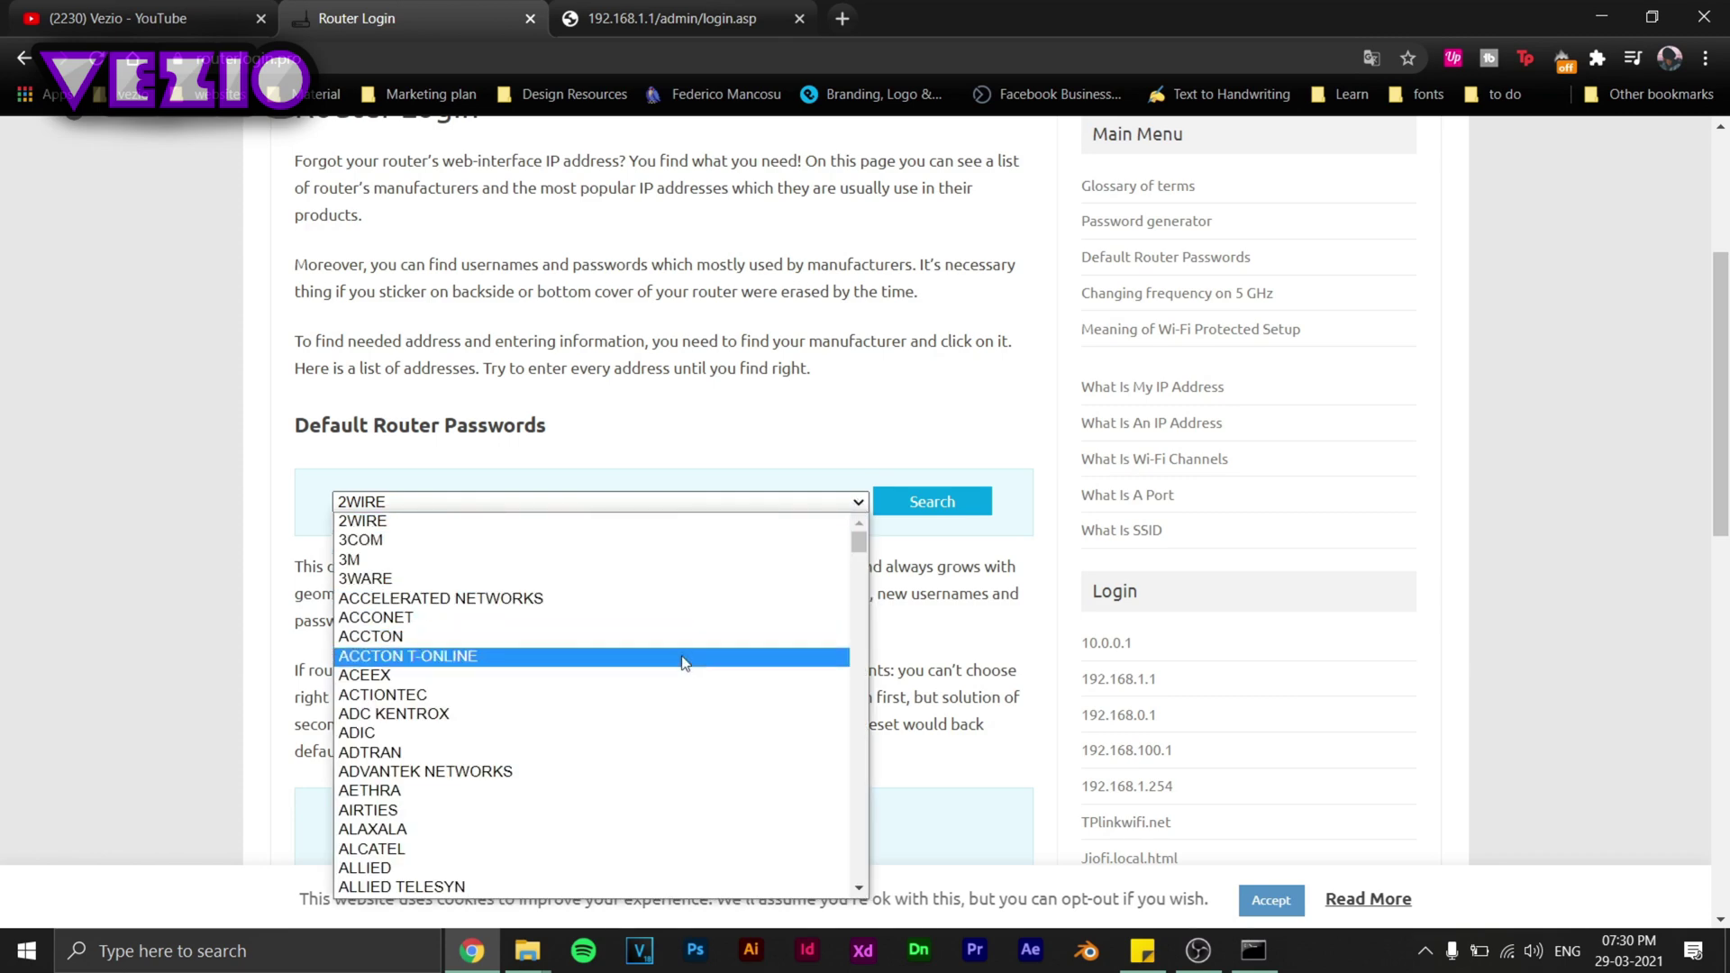
{"action": "scroll", "coordinate": [683, 668], "scroll_direction": "down", "scroll_amount": 8}
{"action": "scroll", "coordinate": [654, 660], "scroll_direction": "down", "scroll_amount": 10}
{"action": "left_click", "coordinate": [464, 638]}
{"action": "left_click", "coordinate": [541, 505]}
{"action": "scroll", "coordinate": [552, 599], "scroll_direction": "down", "scroll_amount": 10}
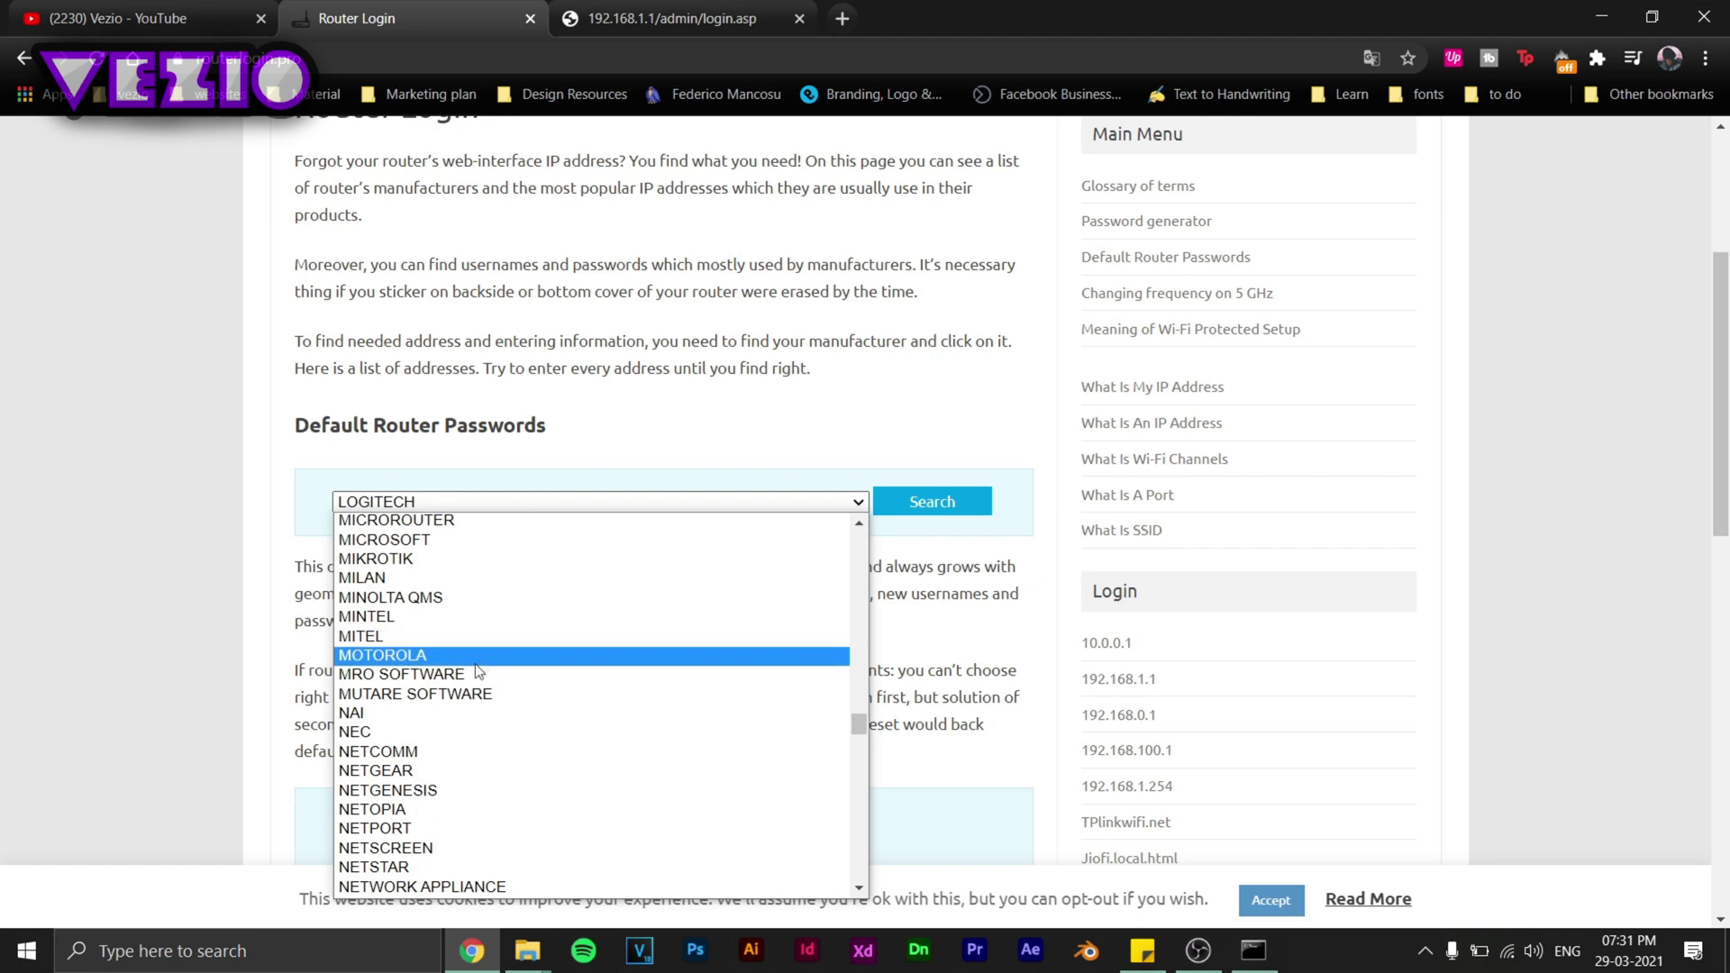
{"action": "scroll", "coordinate": [505, 631], "scroll_direction": "down", "scroll_amount": 3}
{"action": "left_click", "coordinate": [487, 548]}
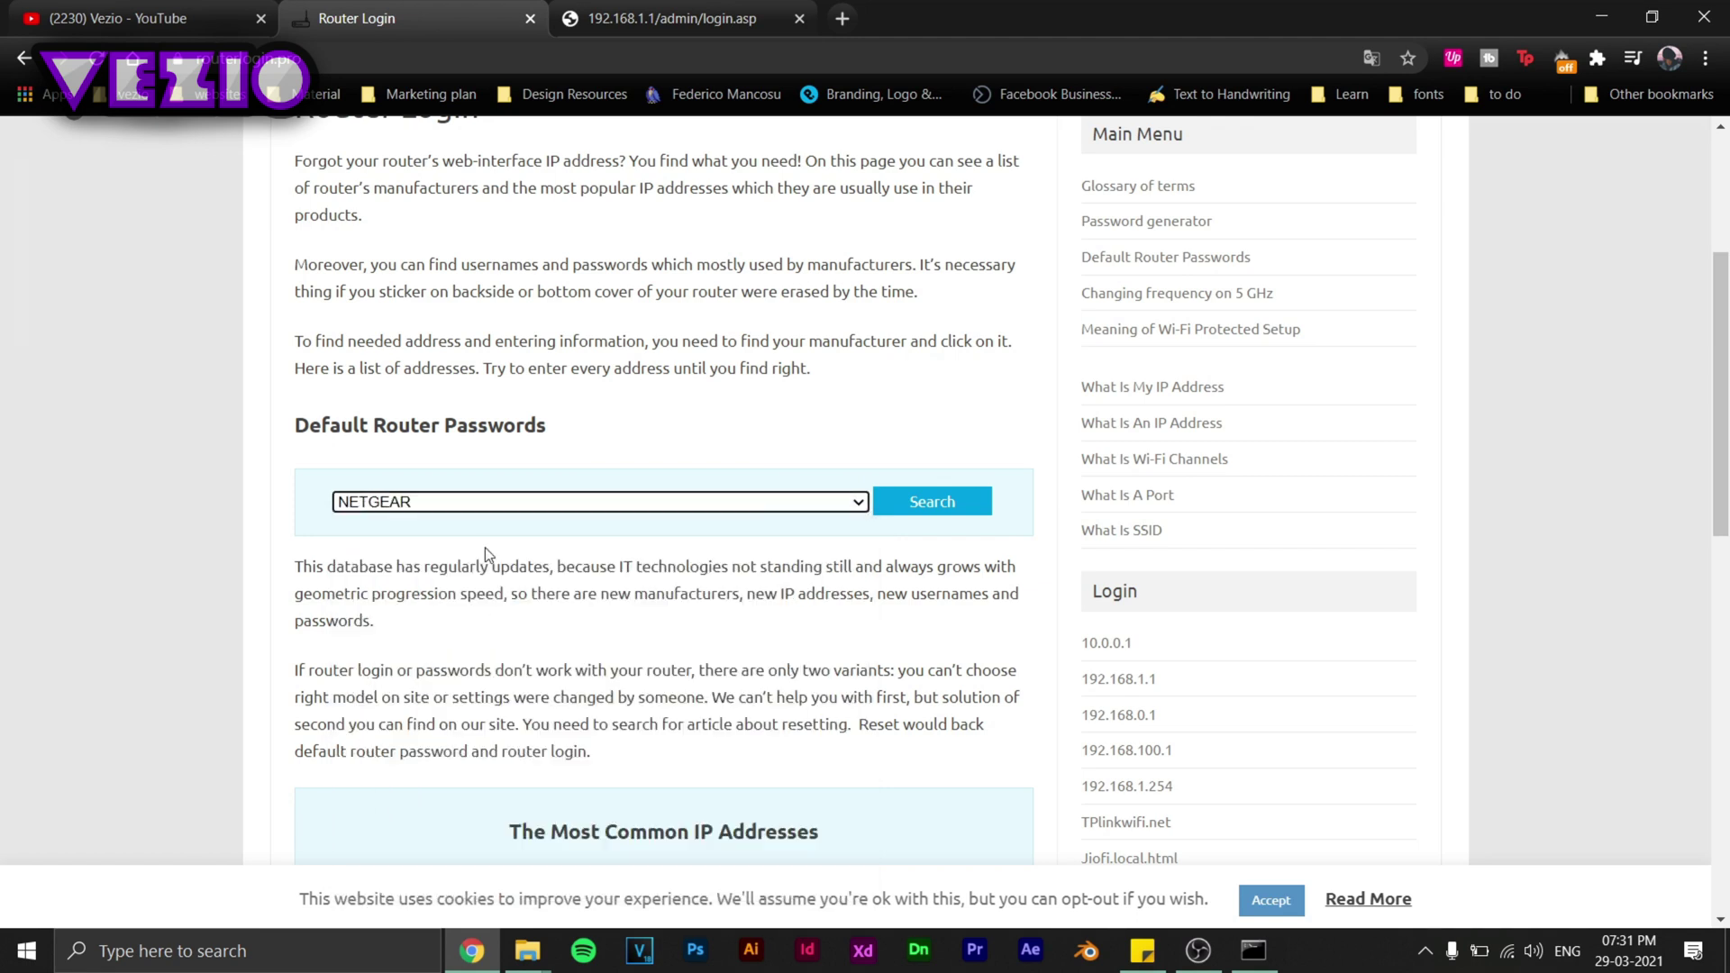
{"action": "left_click", "coordinate": [931, 503]}
{"action": "left_click_drag", "start_coordinate": [481, 217], "coordinate": [636, 705]}
{"action": "left_click", "coordinate": [687, 517]}
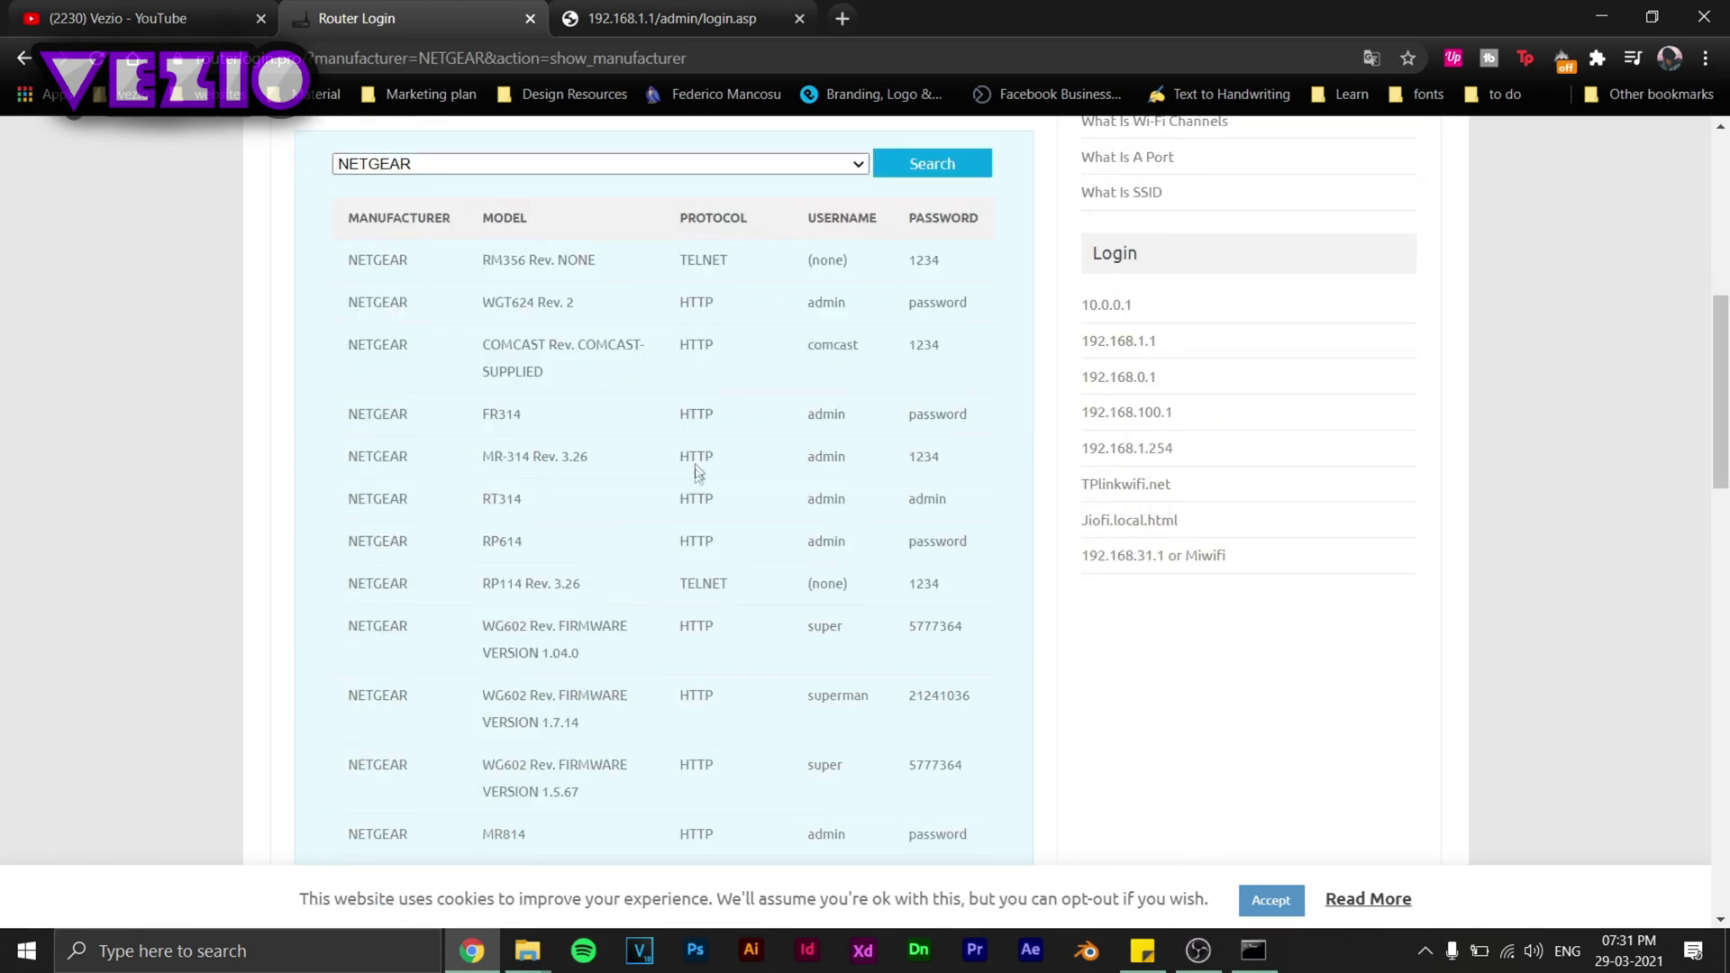
{"action": "scroll", "coordinate": [693, 465], "scroll_direction": "up", "scroll_amount": 1}
{"action": "scroll", "coordinate": [694, 464], "scroll_direction": "down", "scroll_amount": 10}
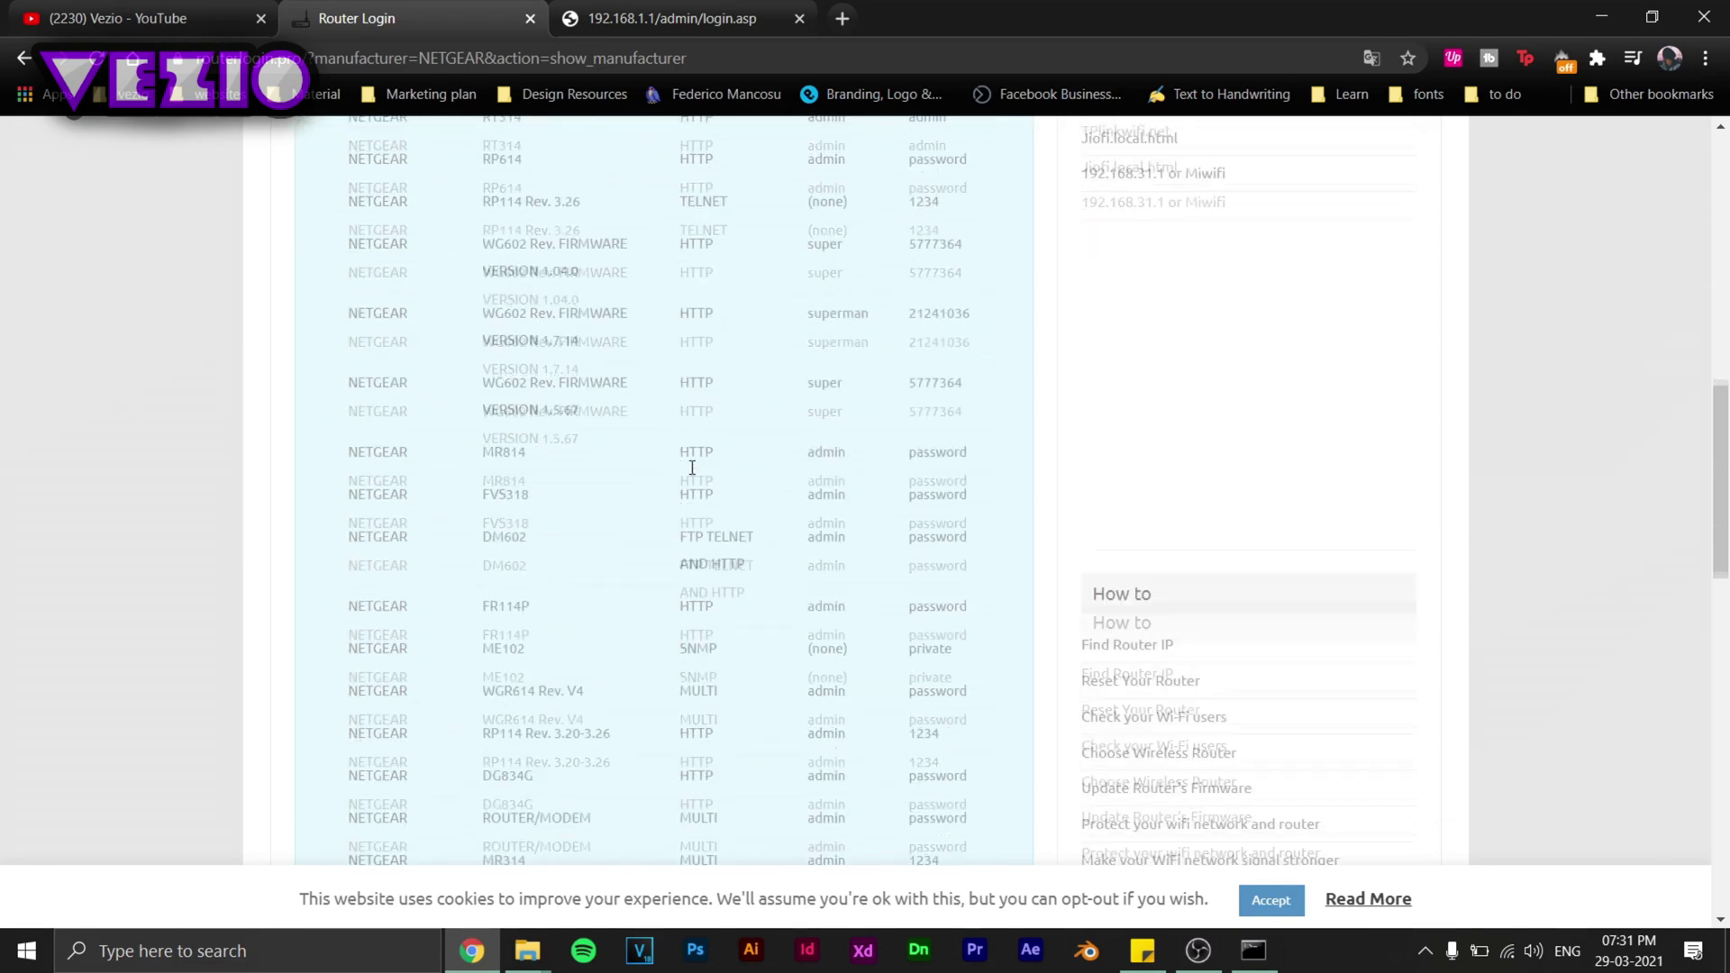
{"action": "scroll", "coordinate": [790, 498], "scroll_direction": "down", "scroll_amount": 4}
{"action": "scroll", "coordinate": [878, 517], "scroll_direction": "up", "scroll_amount": 14}
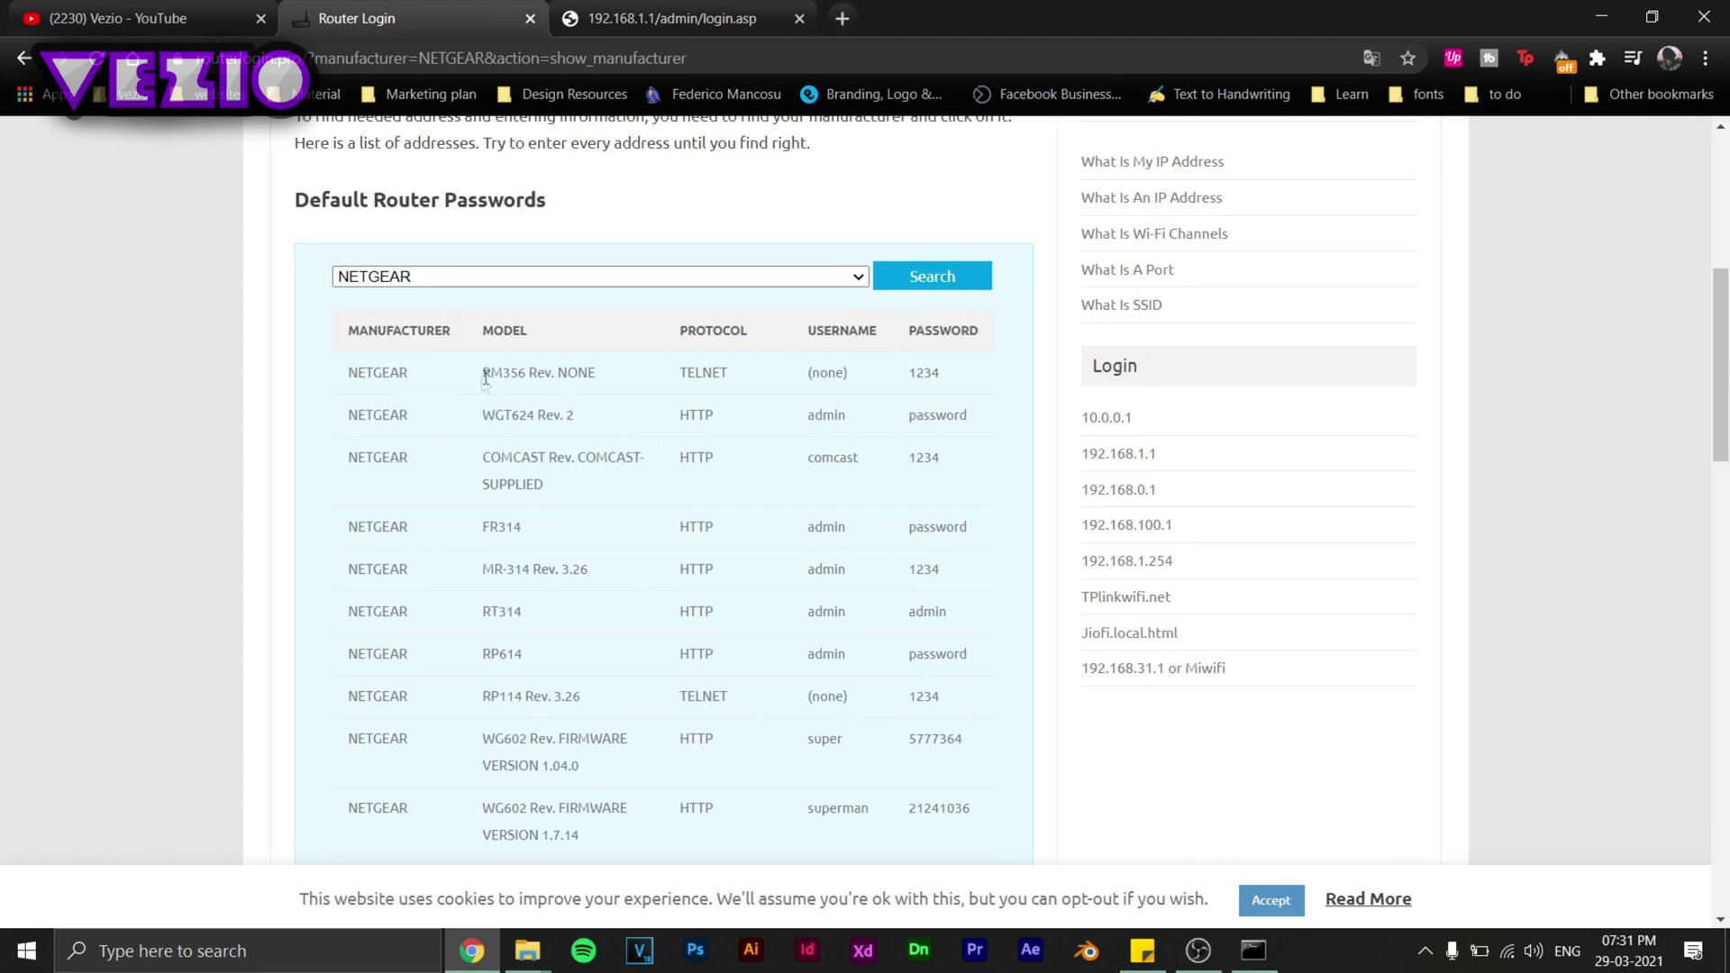
{"action": "left_click_drag", "start_coordinate": [480, 377], "coordinate": [597, 380]}
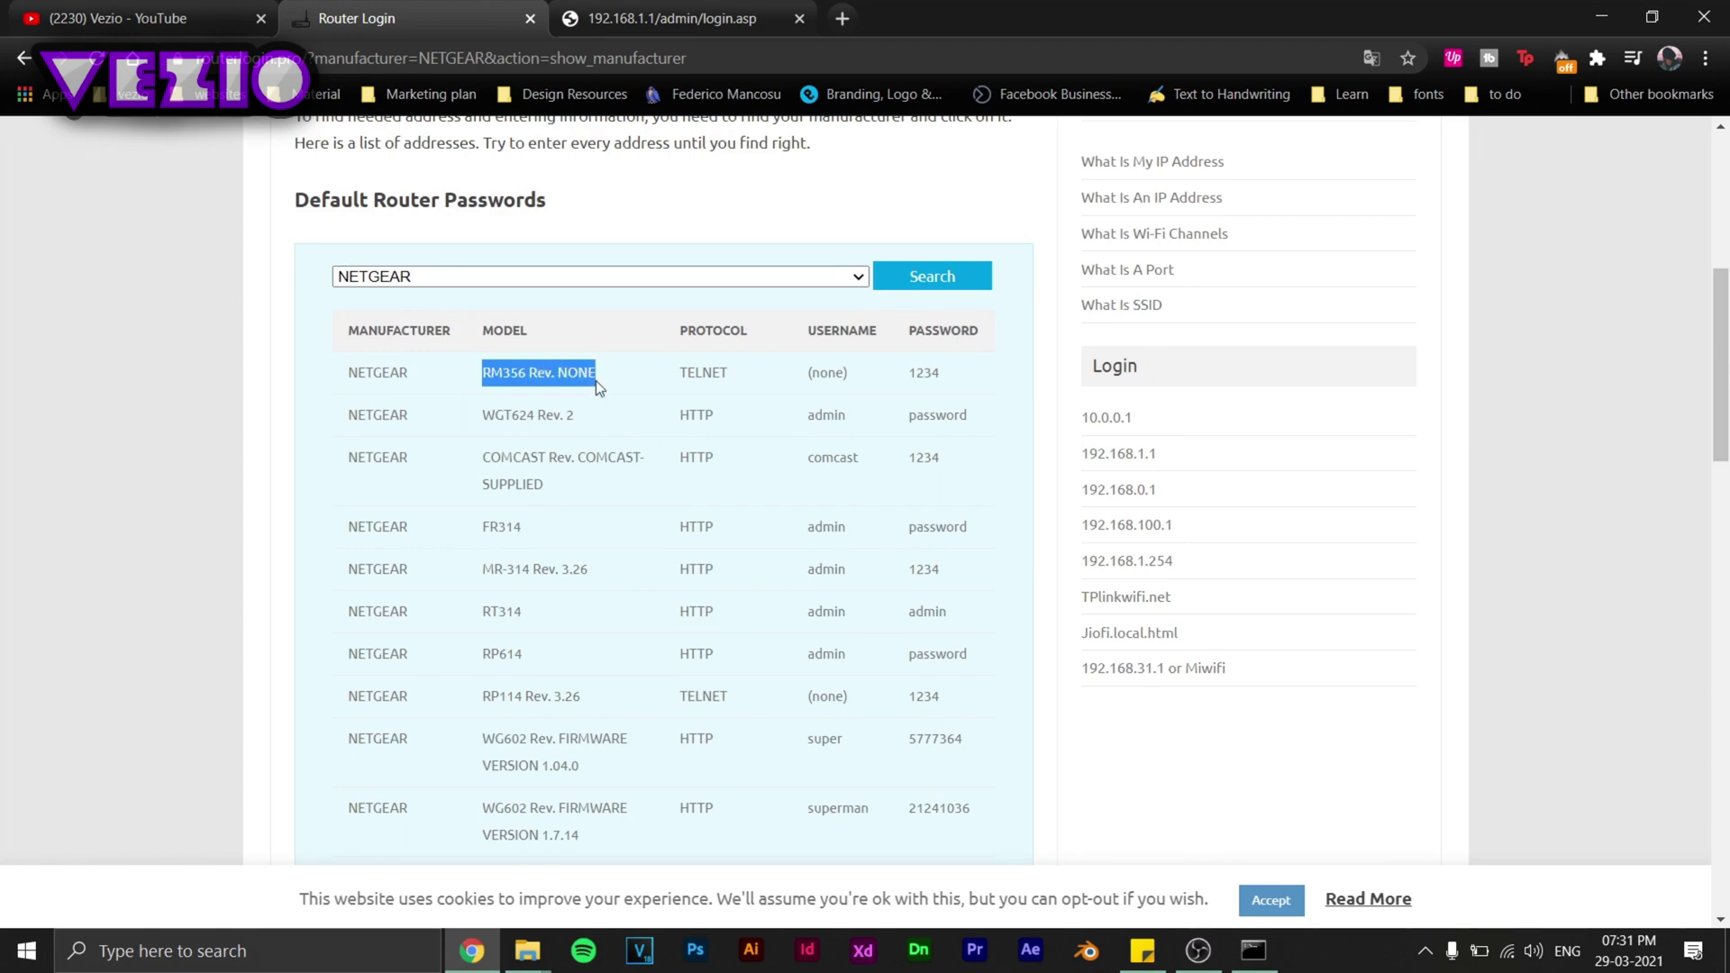
{"action": "left_click", "coordinate": [596, 380]}
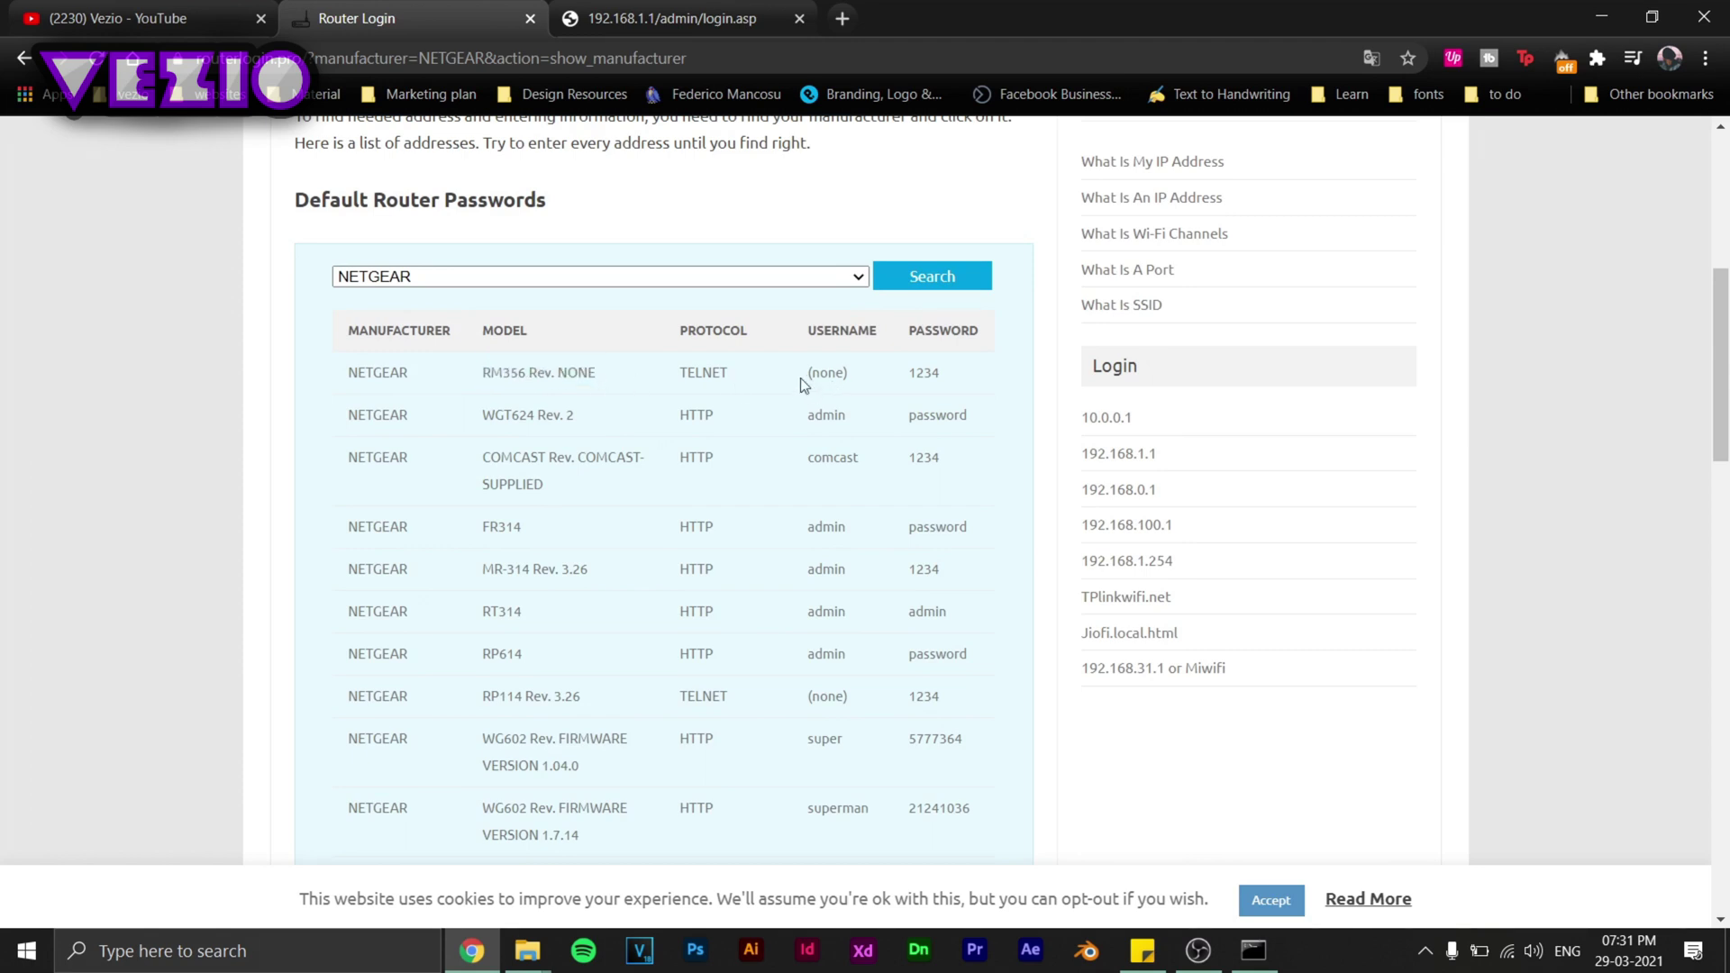
{"action": "left_click_drag", "start_coordinate": [800, 376], "coordinate": [958, 381]}
{"action": "left_click", "coordinate": [970, 402]}
{"action": "left_click_drag", "start_coordinate": [806, 332], "coordinate": [1000, 360]}
{"action": "left_click", "coordinate": [910, 378]}
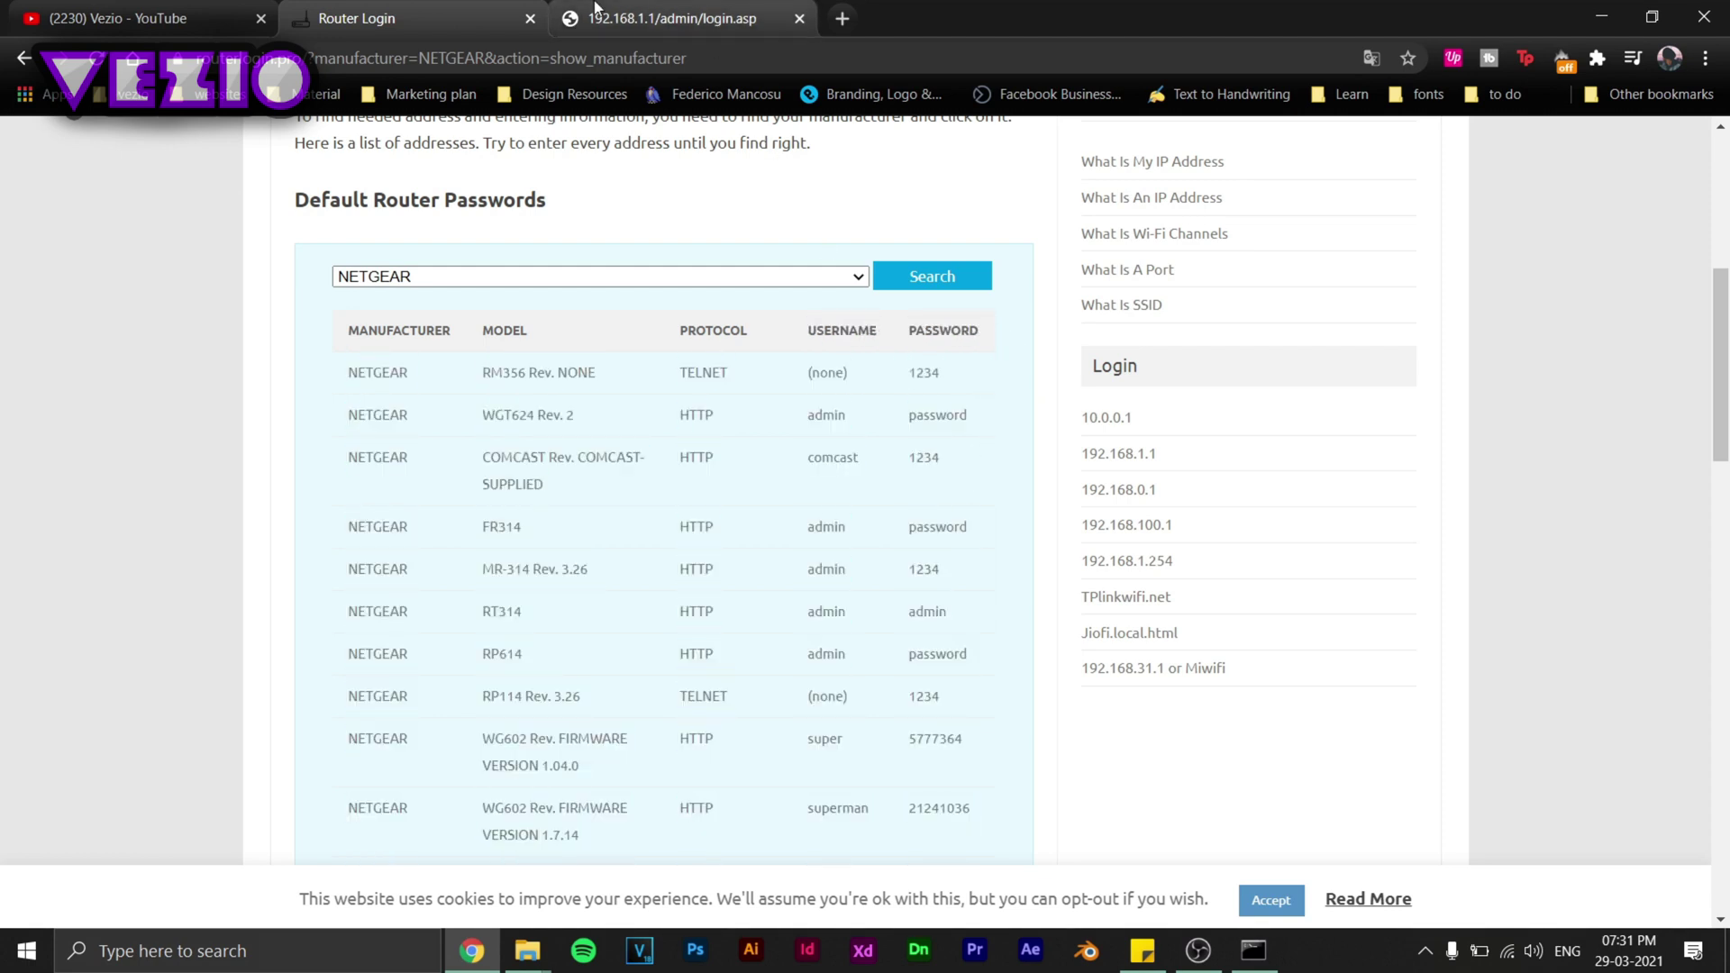
On the 192.168.1.1 tab, log into the router admin as user excitel with the router password.
{"action": "left_click", "coordinate": [595, 11]}
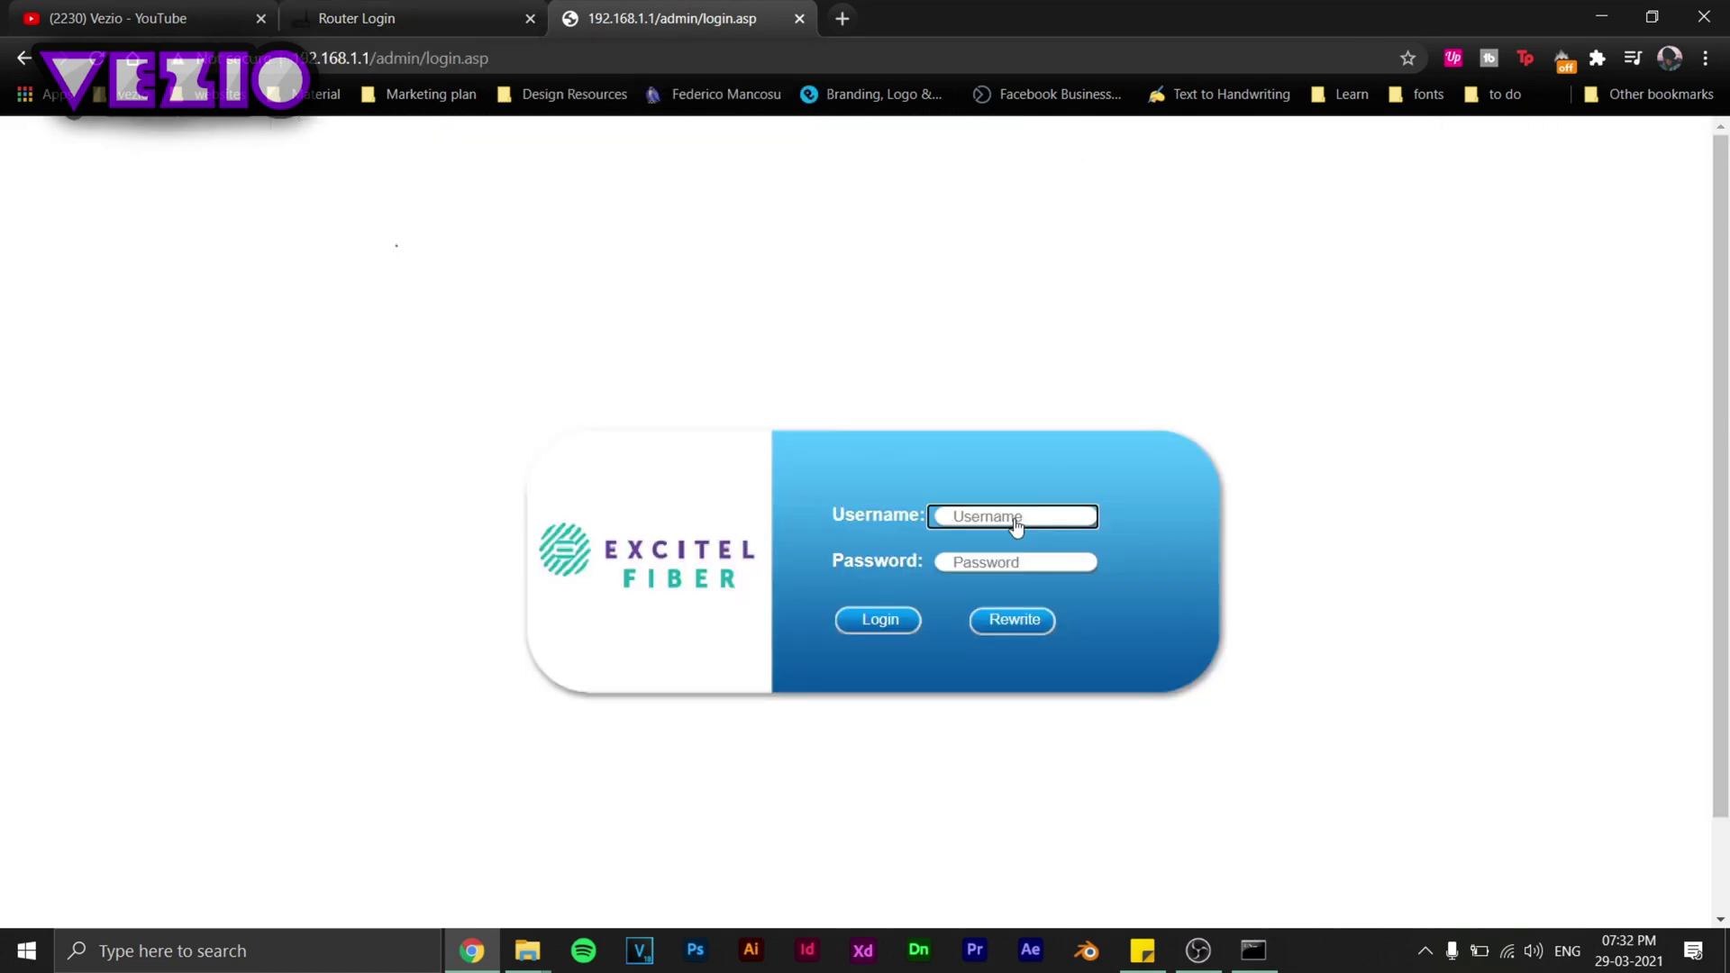
{"action": "left_click", "coordinate": [1015, 525]}
{"action": "type", "text": "excitel"}
{"action": "left_click", "coordinate": [986, 565]}
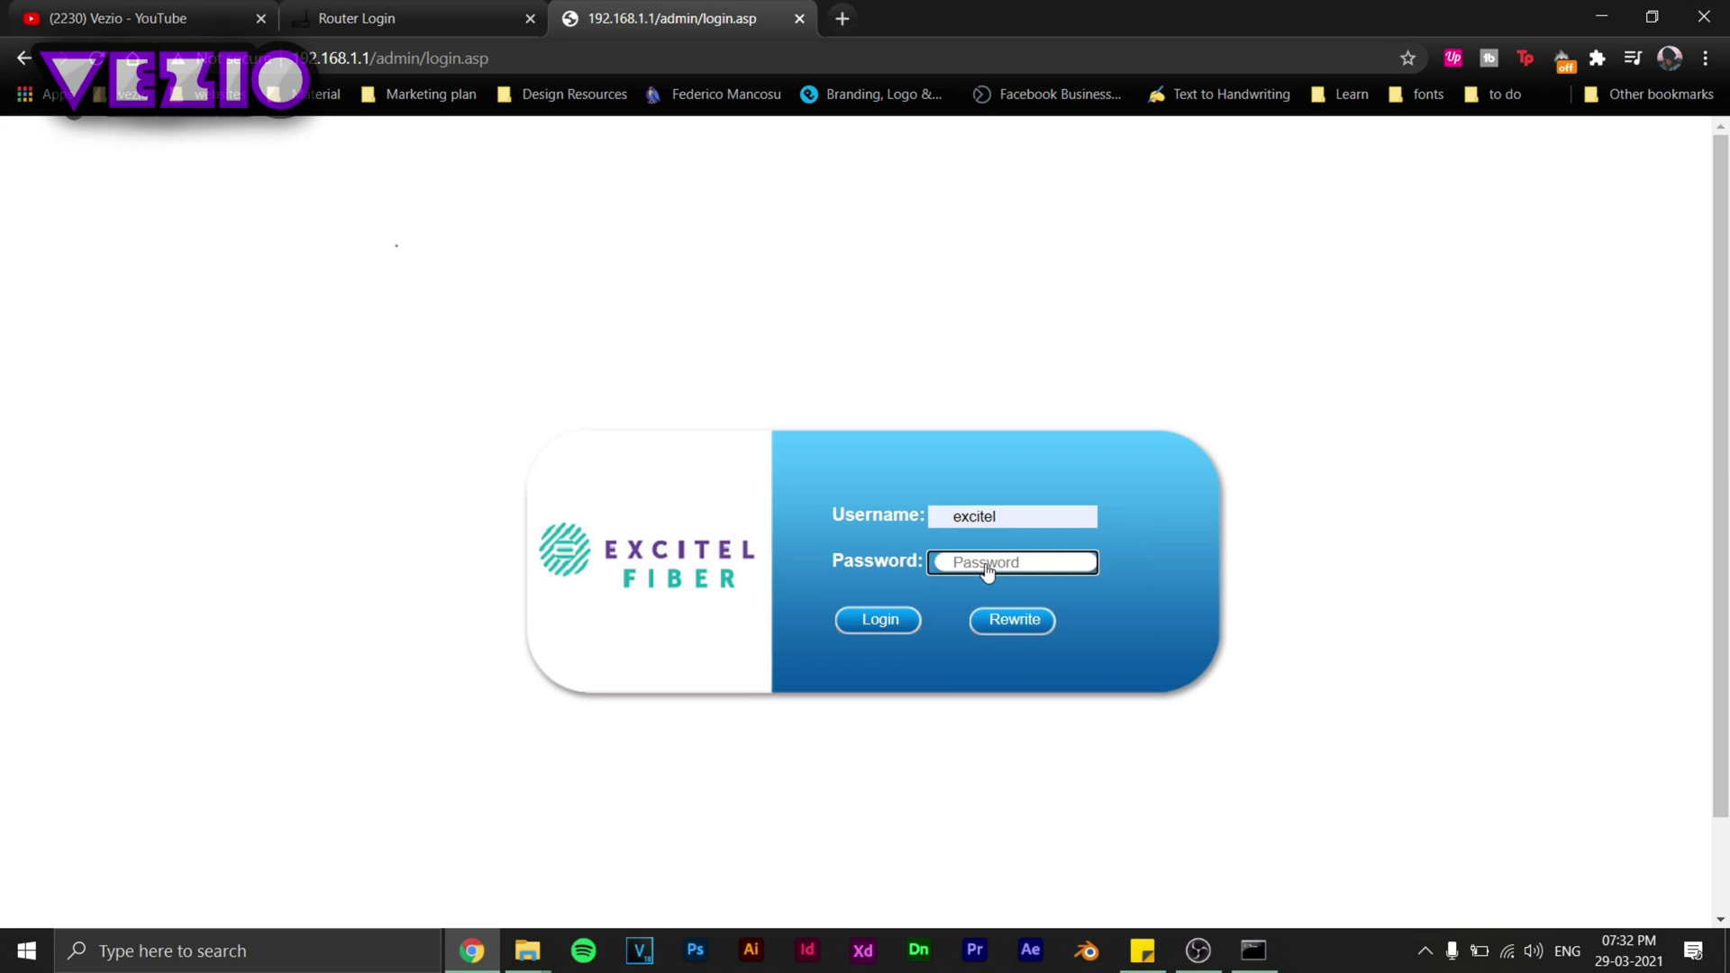
{"action": "type", "text": "exc@123"}
{"action": "key", "text": "Return"}
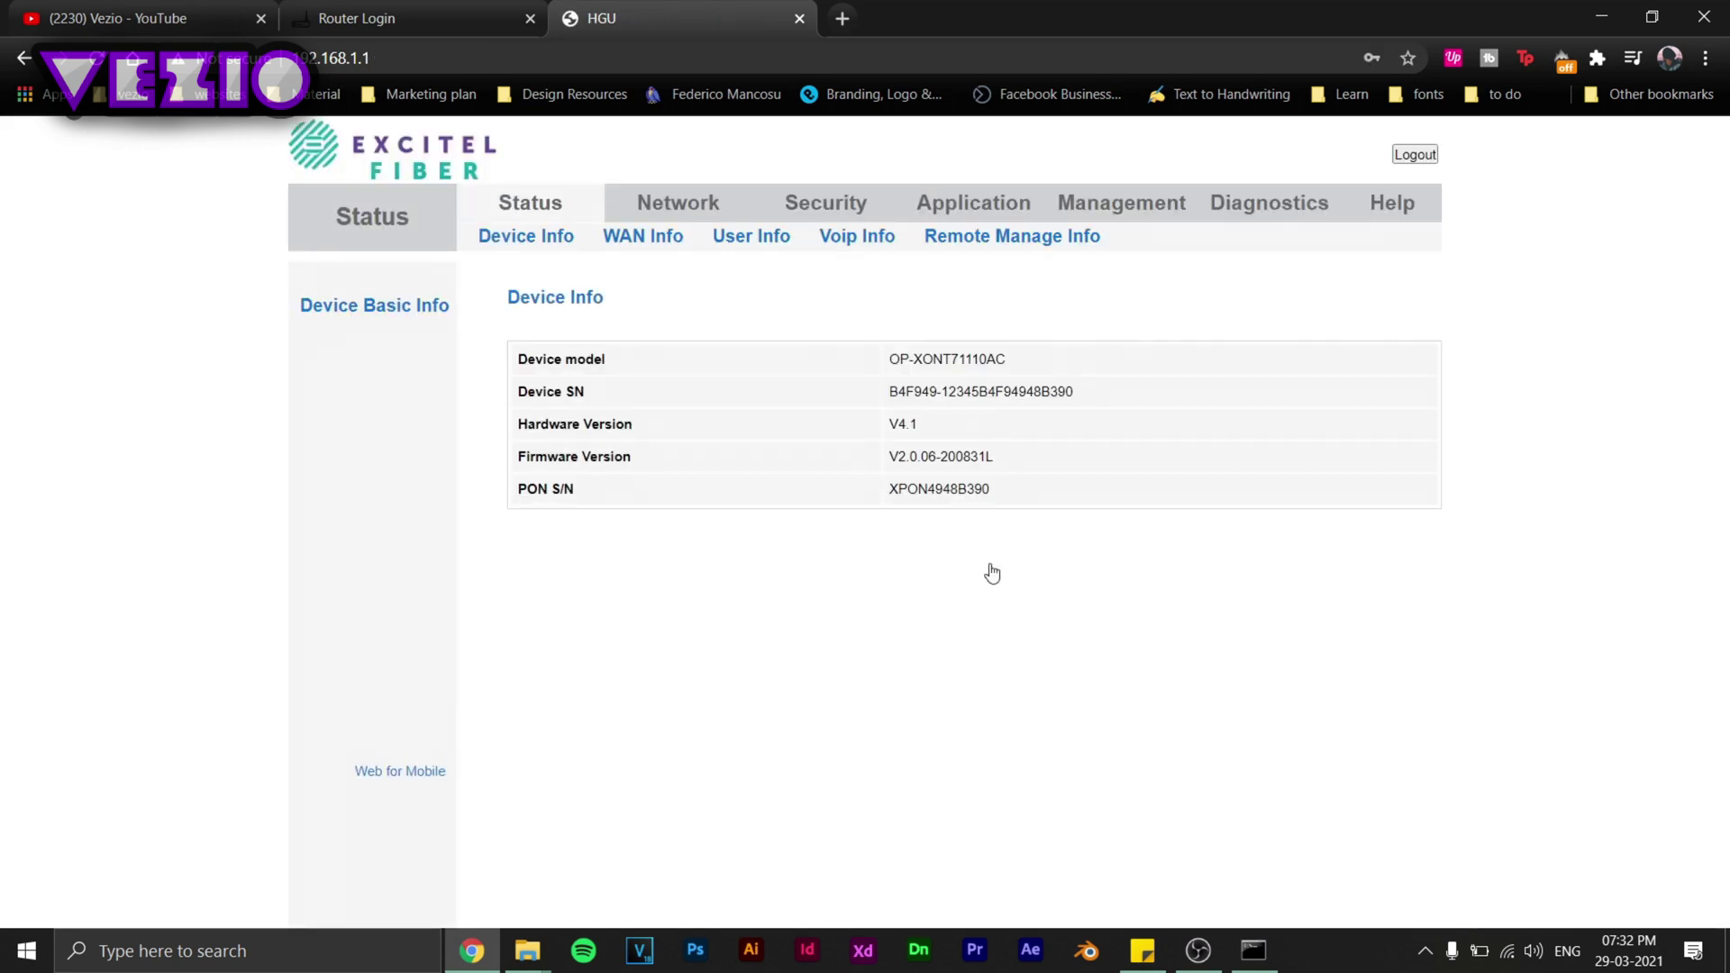